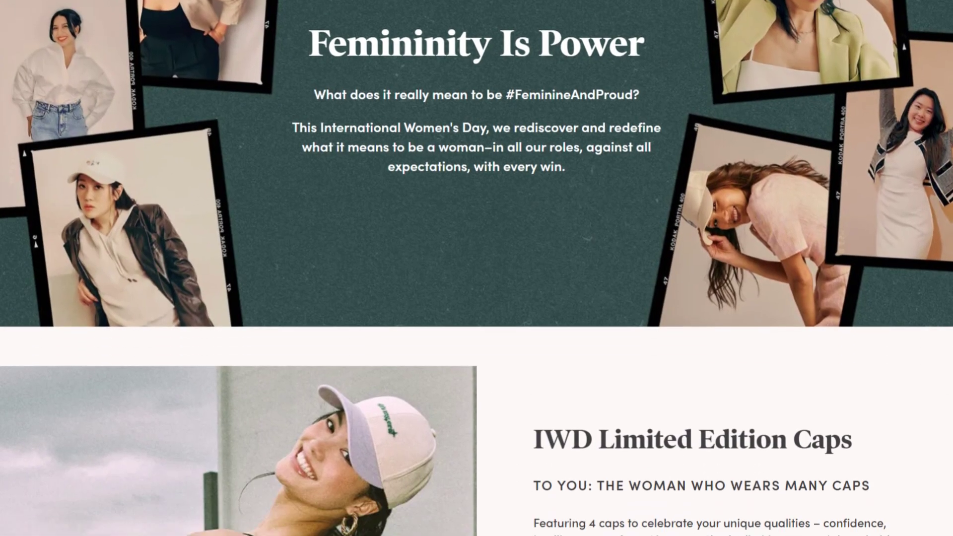
Place a full-width 1/1 single-column layout row on the page
{"action": "scroll", "coordinate": [476, 268], "scroll_direction": "down", "scroll_amount": 10}
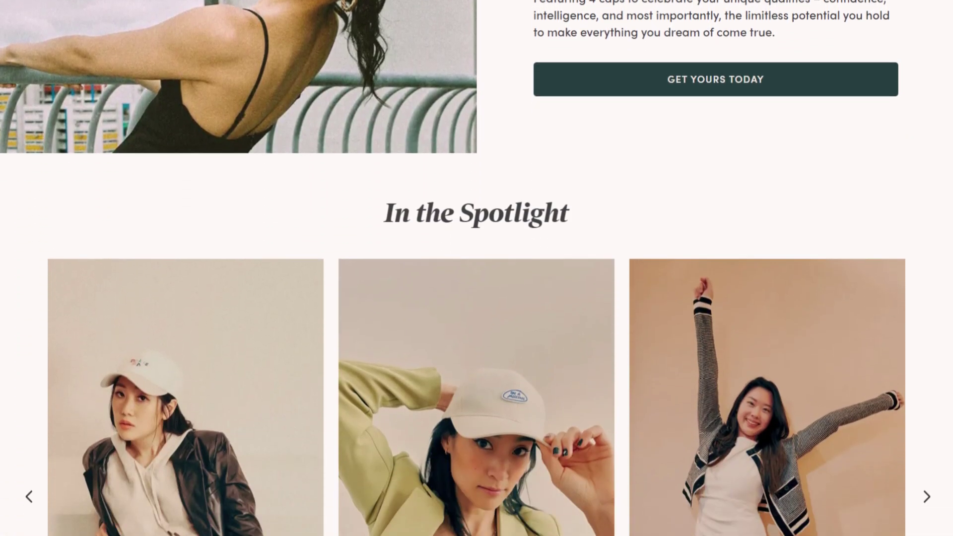
{"action": "scroll", "coordinate": [476, 268], "scroll_direction": "down", "scroll_amount": 10}
{"action": "scroll", "coordinate": [476, 268], "scroll_direction": "down", "scroll_amount": 10}
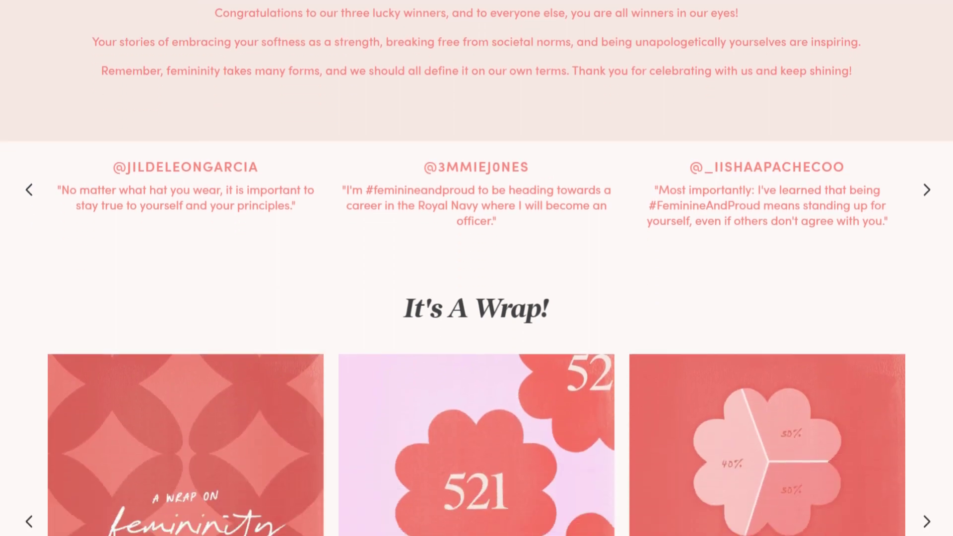
{"action": "scroll", "coordinate": [476, 268], "scroll_direction": "down", "scroll_amount": 8}
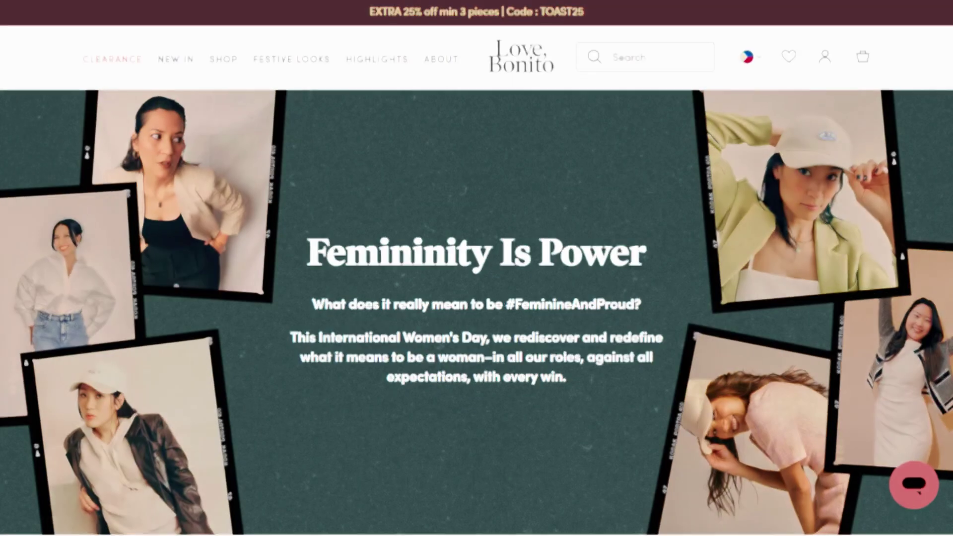
{"action": "scroll", "coordinate": [477, 268], "scroll_direction": "down", "scroll_amount": 9}
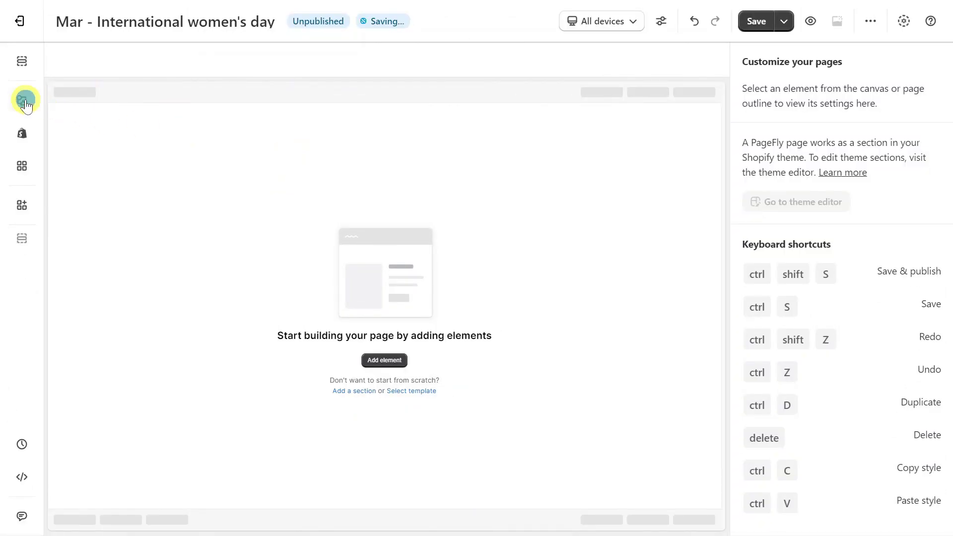
{"action": "left_click", "coordinate": [22, 100]}
{"action": "left_click_drag", "start_coordinate": [297, 92], "coordinate": [383, 174]}
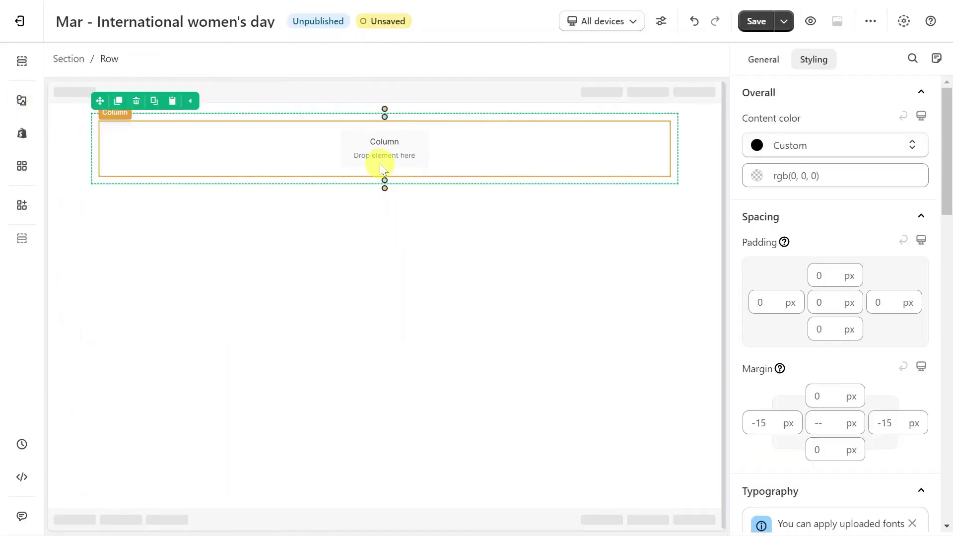
Give the row the photo-collage background image, centered and set to cover
{"action": "scroll", "coordinate": [874, 193], "scroll_direction": "down", "scroll_amount": 5}
{"action": "scroll", "coordinate": [873, 192], "scroll_direction": "down", "scroll_amount": 3}
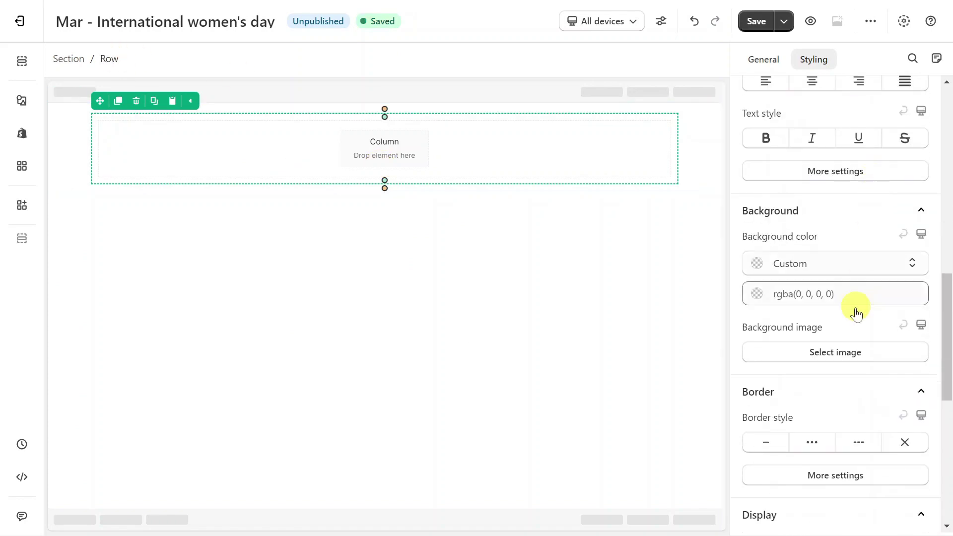
{"action": "left_click", "coordinate": [844, 351]}
{"action": "left_click", "coordinate": [807, 491]}
{"action": "left_click", "coordinate": [824, 481]}
{"action": "left_click", "coordinate": [835, 243]}
{"action": "left_click", "coordinate": [803, 387]}
{"action": "left_click", "coordinate": [814, 476]}
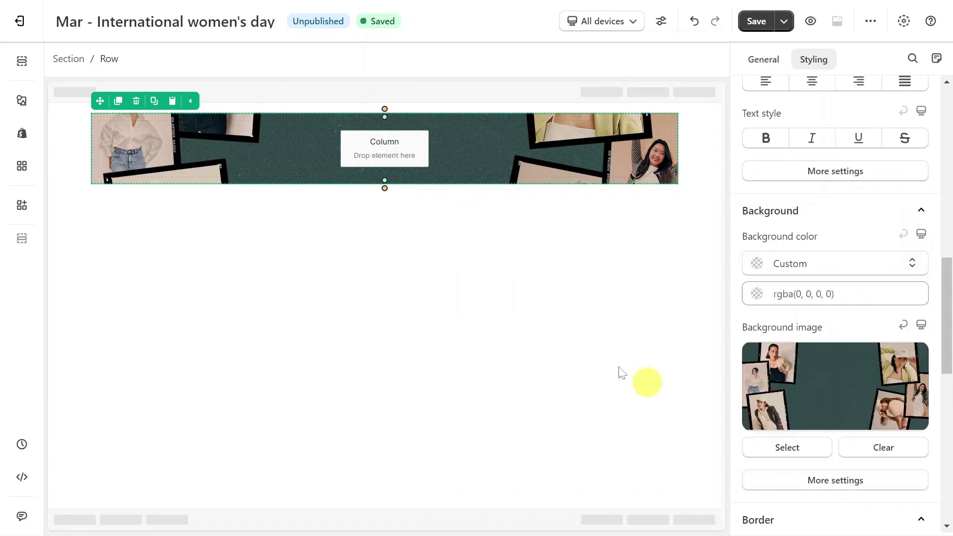
Add a heading and two paragraphs to the banner column
{"action": "left_click", "coordinate": [20, 100]}
{"action": "left_click_drag", "start_coordinate": [127, 312], "coordinate": [341, 160]}
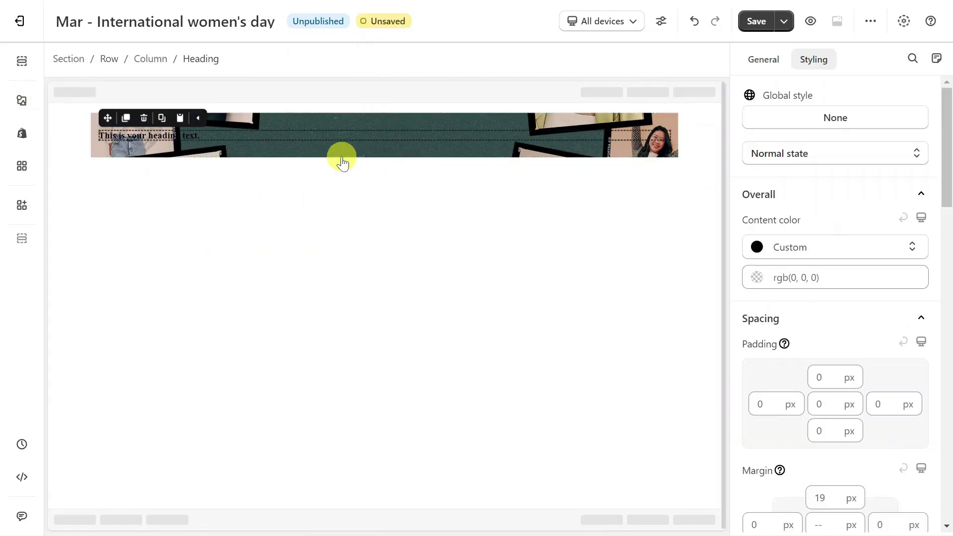
{"action": "left_click", "coordinate": [22, 100]}
{"action": "left_click_drag", "start_coordinate": [103, 340], "coordinate": [317, 144]}
{"action": "left_click", "coordinate": [127, 138]}
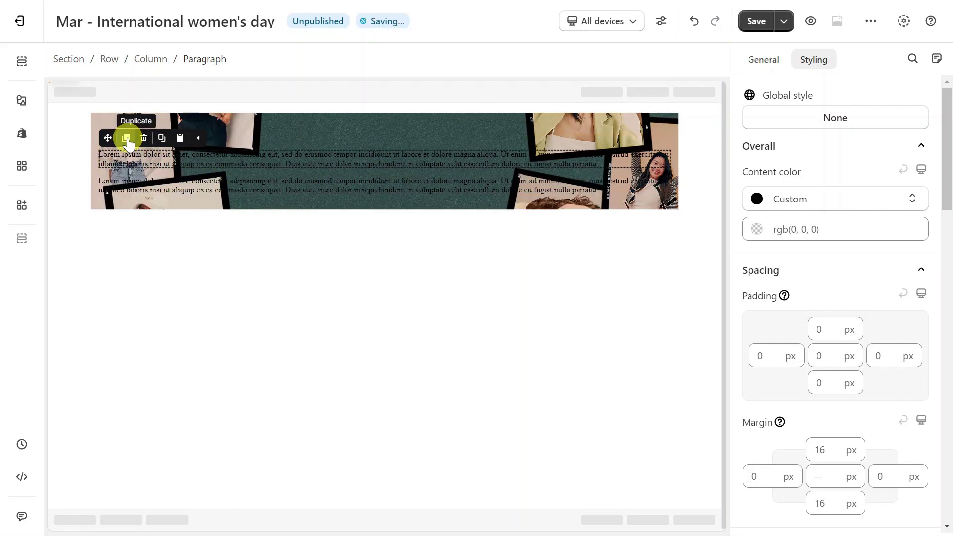
Change the heading text to 'Femininity Is Power' and style it white
{"action": "left_click", "coordinate": [275, 143]}
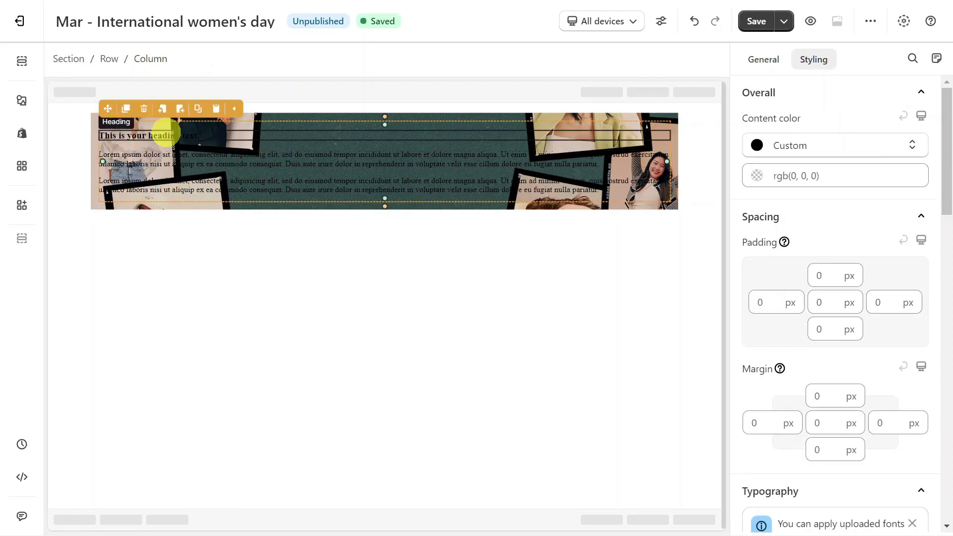
{"action": "left_click", "coordinate": [164, 133]}
{"action": "left_click", "coordinate": [769, 59]}
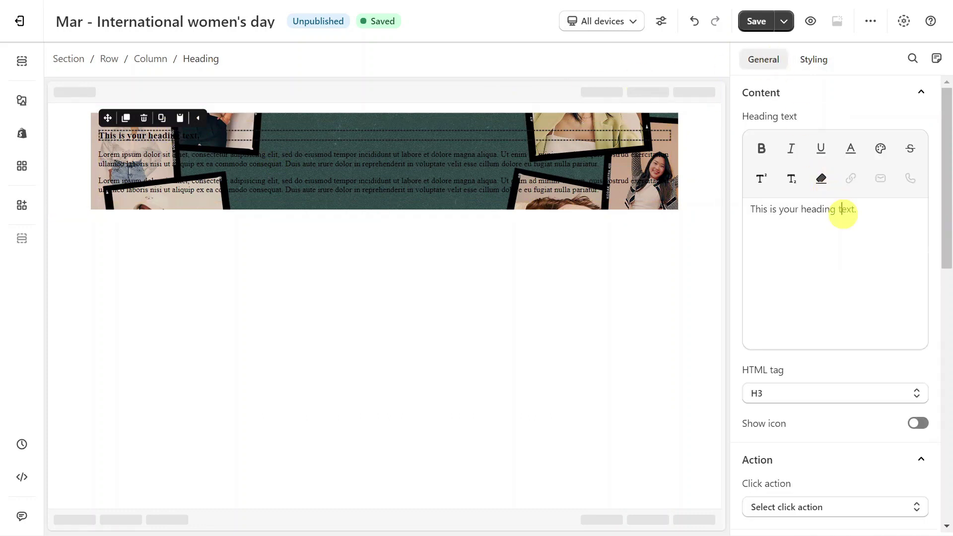
{"action": "type", "text": "Femininity Is Power"}
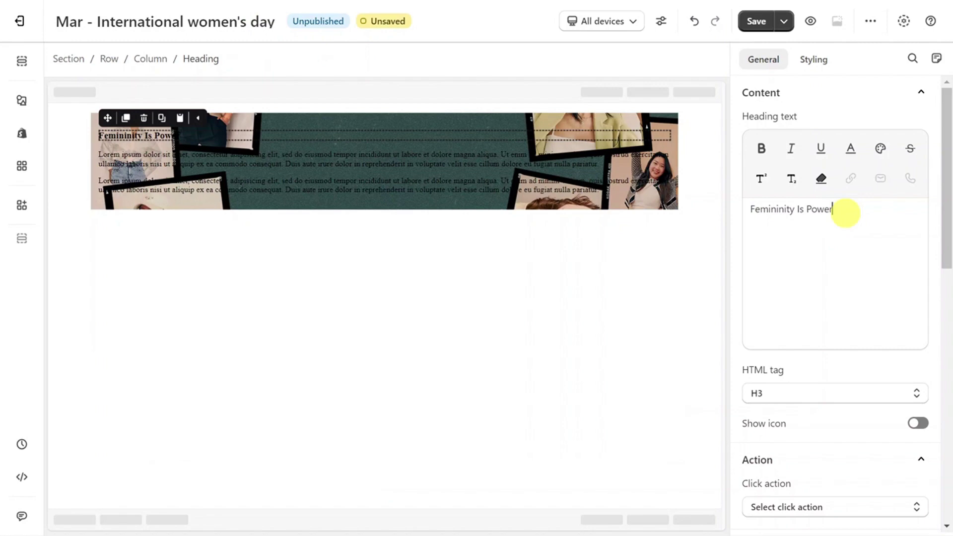
{"action": "left_click", "coordinate": [824, 69]}
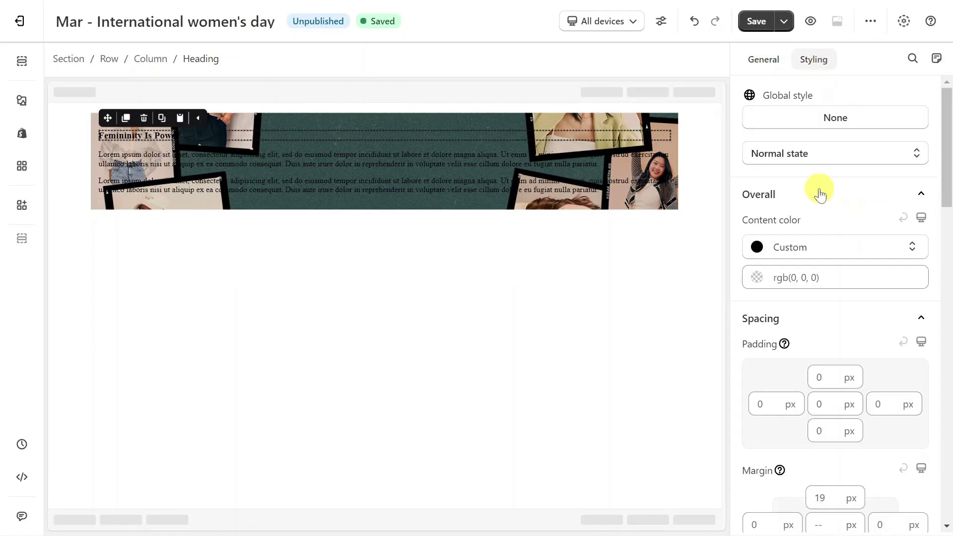
{"action": "scroll", "coordinate": [804, 226], "scroll_direction": "down", "scroll_amount": 9}
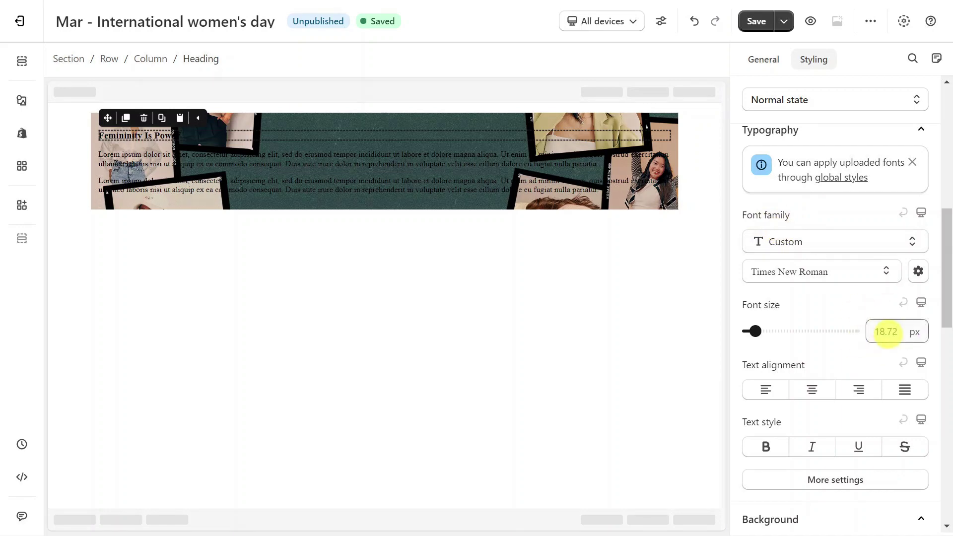
{"action": "left_click", "coordinate": [641, 312]}
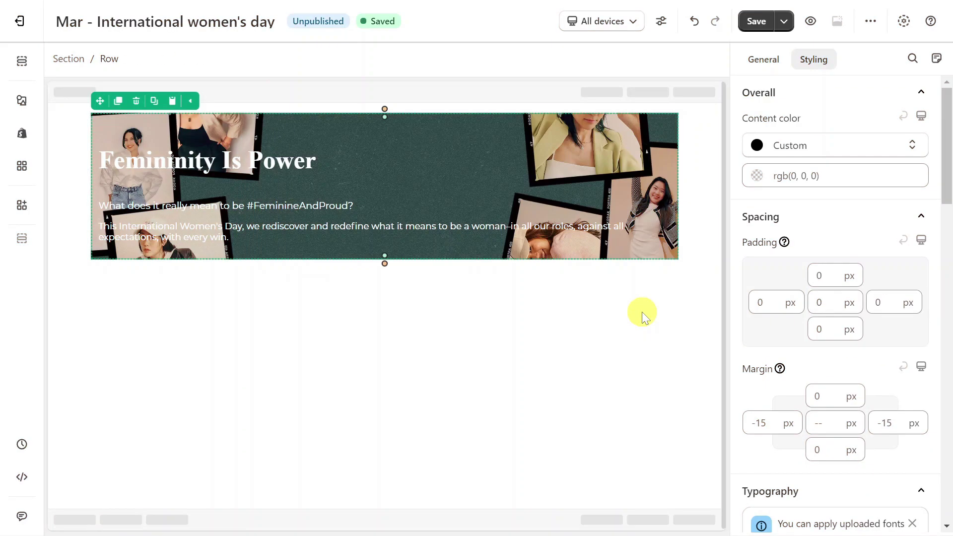
Set the banner row's top and bottom padding to 200 px
{"action": "left_click", "coordinate": [818, 274]}
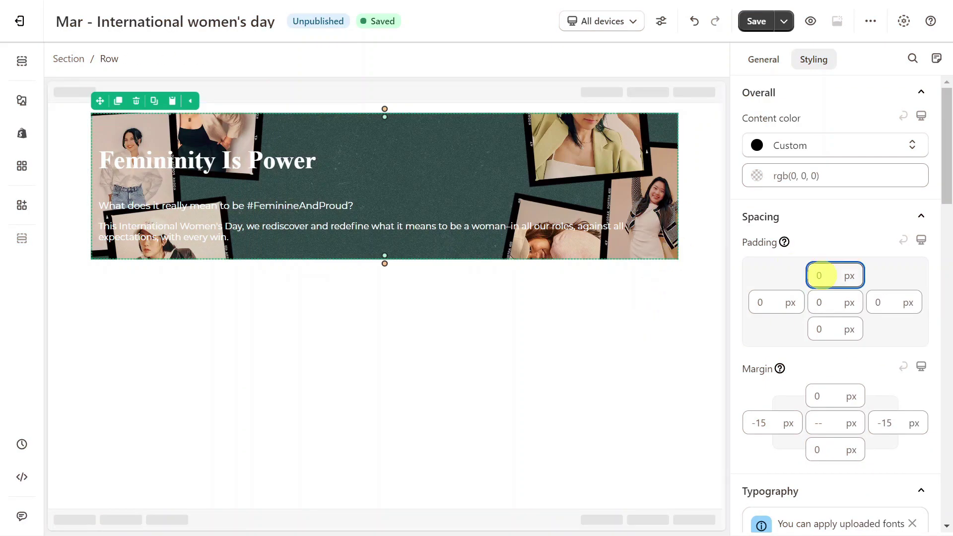
{"action": "type", "text": "200"}
{"action": "left_click", "coordinate": [820, 327]}
{"action": "type", "text": "200"}
Give the text column 200 px left and right padding and center-align its text
{"action": "left_click", "coordinate": [617, 348]}
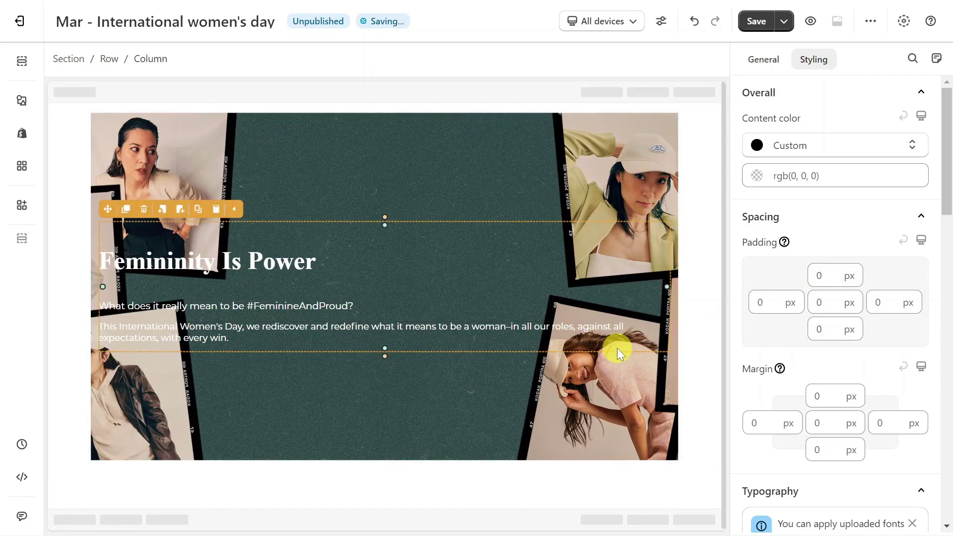
{"action": "left_click", "coordinate": [770, 302]}
{"action": "type", "text": "200"}
{"action": "left_click", "coordinate": [881, 301]}
{"action": "type", "text": "200"}
{"action": "scroll", "coordinate": [880, 334], "scroll_direction": "down", "scroll_amount": 8}
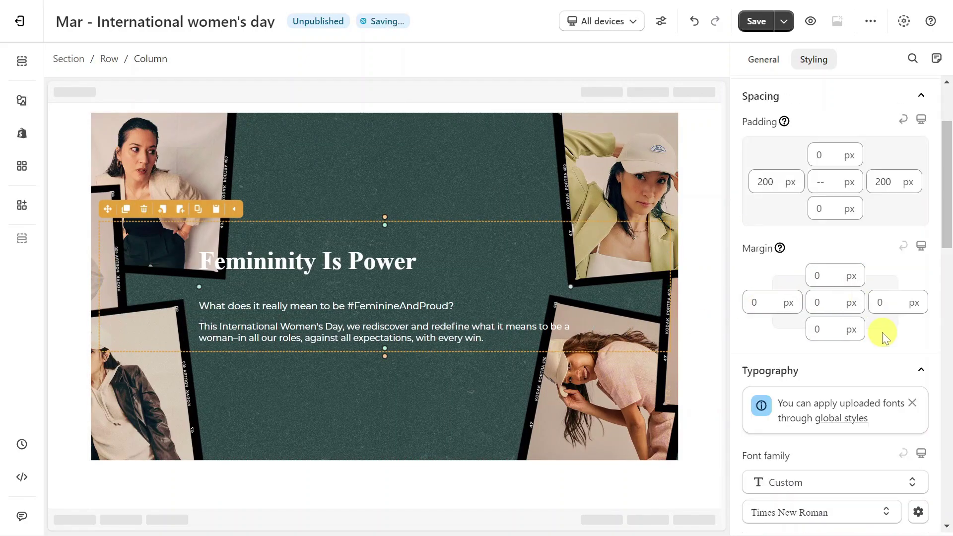
{"action": "left_click", "coordinate": [813, 380]}
{"action": "left_click", "coordinate": [690, 409]}
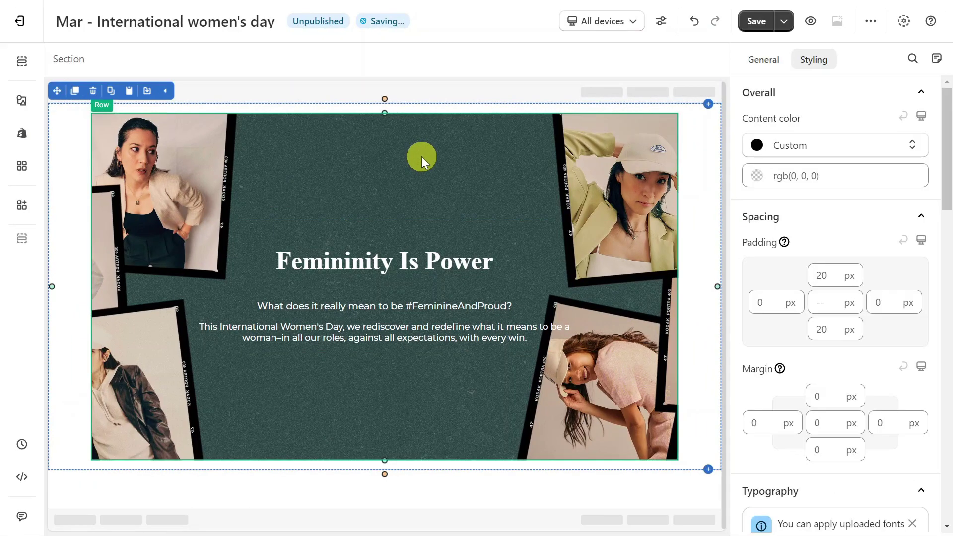
{"action": "left_click", "coordinate": [25, 105]}
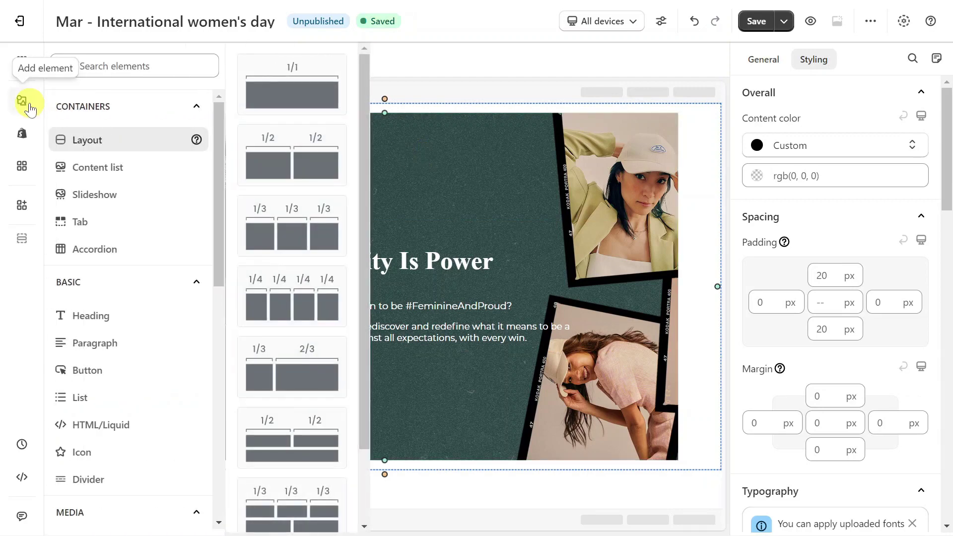
Add a two-column row below the banner with an image in the left column
{"action": "mouse_move", "coordinate": [263, 151]}
{"action": "left_mouse_down"}
{"action": "mouse_move", "coordinate": [286, 159]}
{"action": "mouse_move", "coordinate": [321, 484]}
{"action": "left_mouse_up"}
{"action": "left_click", "coordinate": [321, 484]}
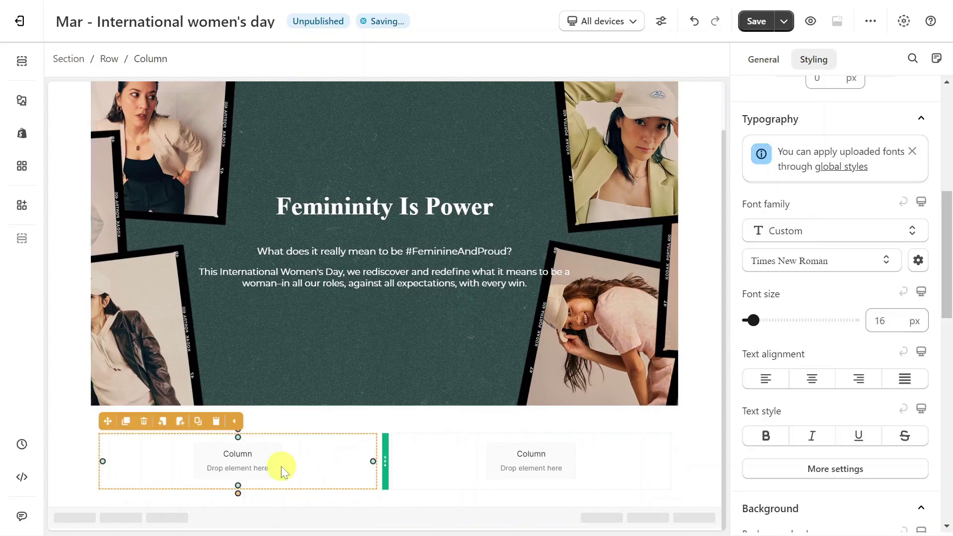
{"action": "left_click", "coordinate": [21, 101]}
{"action": "scroll", "coordinate": [99, 238], "scroll_direction": "down", "scroll_amount": 5}
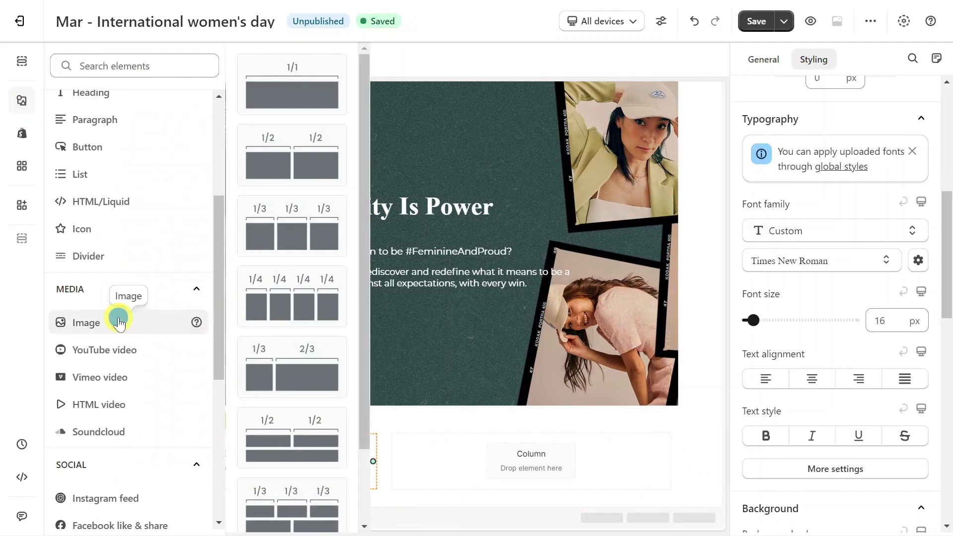
{"action": "left_click", "coordinate": [121, 318]}
{"action": "left_click_drag", "start_coordinate": [292, 87], "coordinate": [218, 464]}
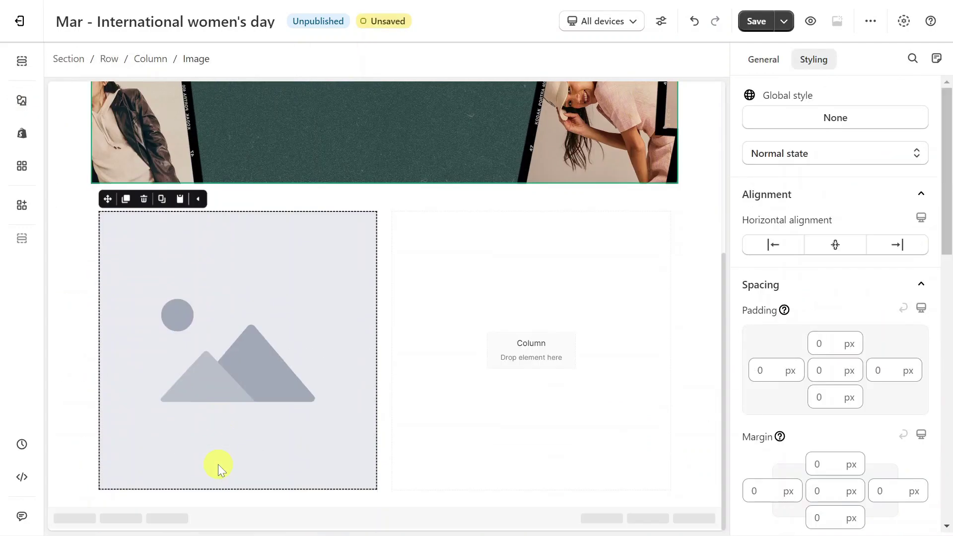
Add a heading, paragraph and button to the right column
{"action": "left_click", "coordinate": [451, 308]}
{"action": "left_click", "coordinate": [22, 101]}
{"action": "scroll", "coordinate": [127, 199], "scroll_direction": "up", "scroll_amount": 3}
{"action": "left_click_drag", "start_coordinate": [292, 84], "coordinate": [486, 328]}
{"action": "left_click", "coordinate": [21, 101]}
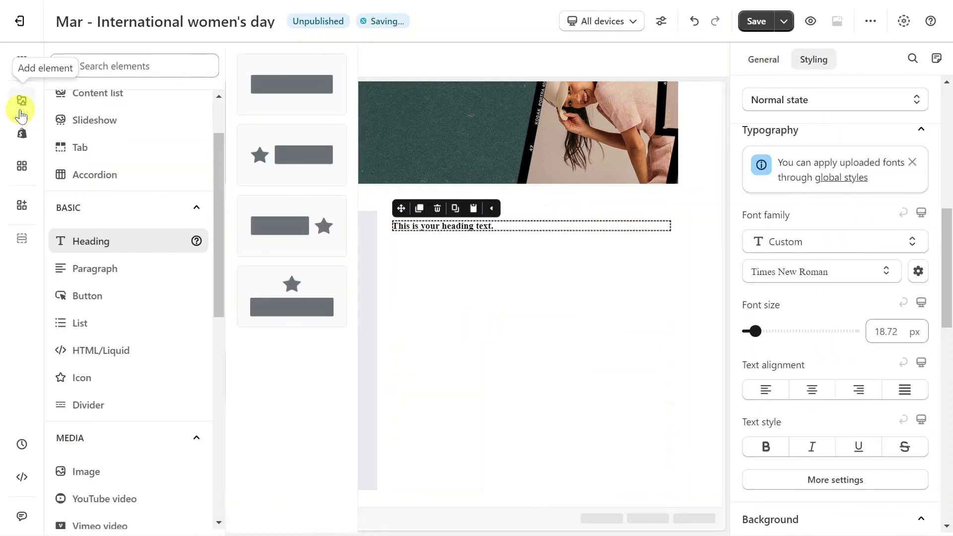
{"action": "left_click_drag", "start_coordinate": [292, 84], "coordinate": [485, 311]}
{"action": "left_click", "coordinate": [21, 100]}
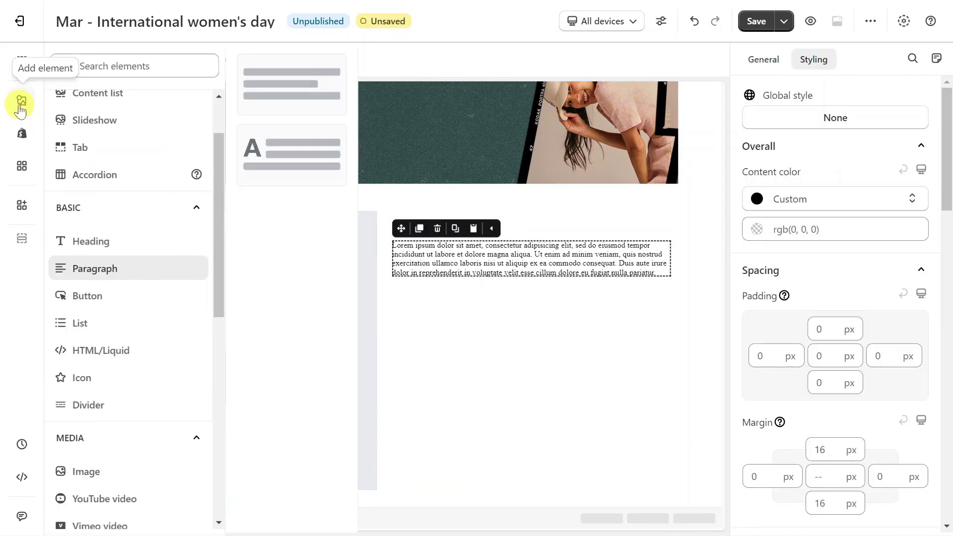
{"action": "left_click_drag", "start_coordinate": [292, 84], "coordinate": [424, 292]}
Set the image to the caps photo with ORIGINAL image ratio
{"action": "left_click", "coordinate": [334, 307]}
{"action": "left_click", "coordinate": [764, 60]}
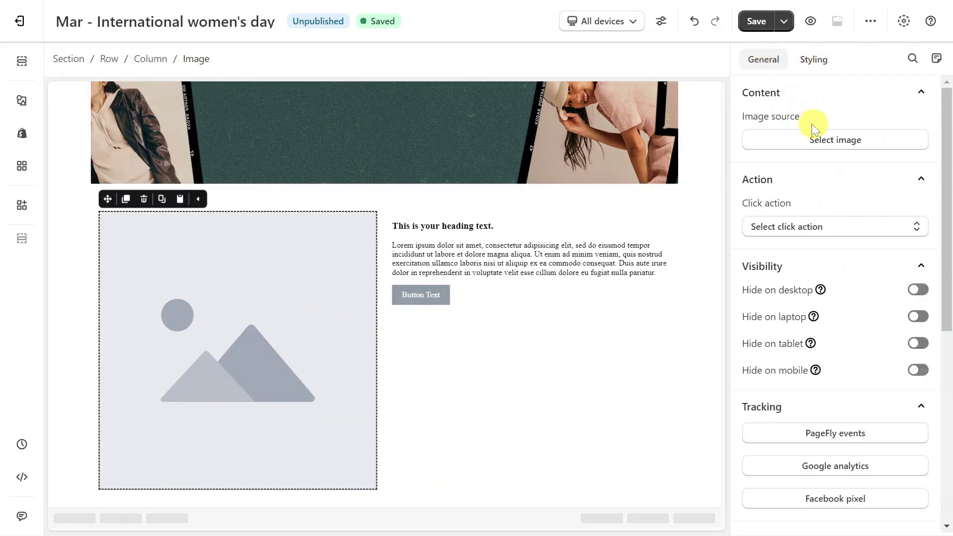
{"action": "left_click", "coordinate": [821, 140]}
{"action": "left_click", "coordinate": [808, 492]}
{"action": "scroll", "coordinate": [815, 491], "scroll_direction": "down", "scroll_amount": 3}
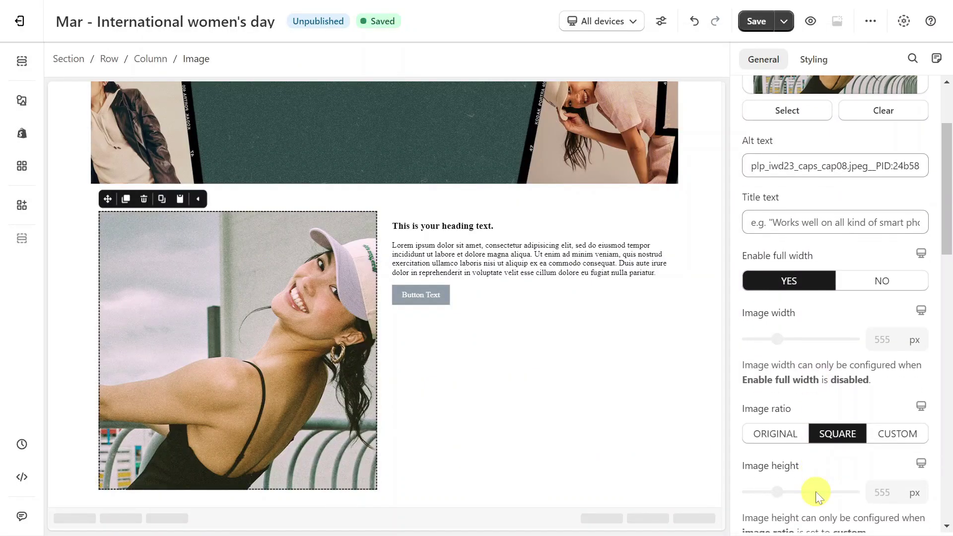
{"action": "left_click", "coordinate": [783, 441]}
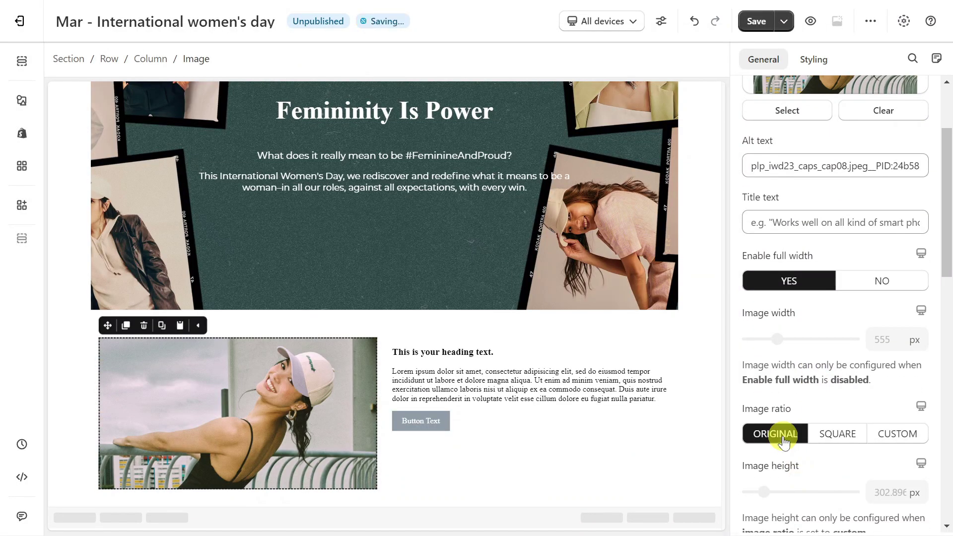
Retitle the heading 'IWD Limited Edition Caps' and paste the caps description into the paragraph
{"action": "left_click", "coordinate": [538, 351]}
{"action": "left_click", "coordinate": [840, 249]}
{"action": "key", "text": "ctrl+a"}
{"action": "type", "text": "IWD Limited Edition Caps"}
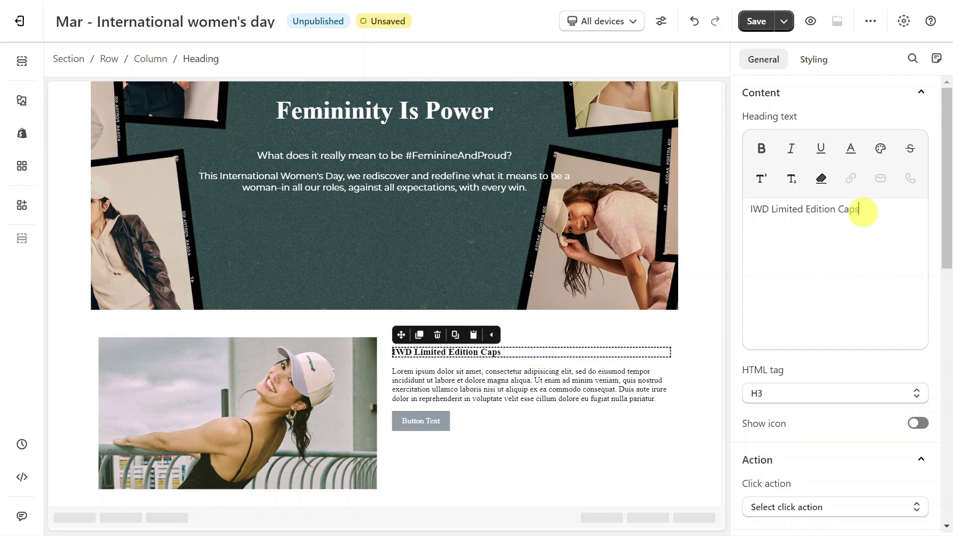
{"action": "left_click", "coordinate": [643, 389]}
{"action": "left_click", "coordinate": [787, 266]}
{"action": "key", "text": "ctrl+a"}
{"action": "type", "text": "TO YOU: THE WOMAN WHO WEARS MANY CAPS Featuring 4 caps to celebrate your unique qualities – confidence, intelligence, and most importantly, the limitless potential you hold to make everything you dream of come true."}
Set the heading font size to 36 and the paragraph font to Montserrat
{"action": "left_click", "coordinate": [570, 362]}
{"action": "scroll", "coordinate": [770, 314], "scroll_direction": "down", "scroll_amount": 8}
{"action": "left_click", "coordinate": [891, 422]}
{"action": "type", "text": "36"}
{"action": "left_click", "coordinate": [506, 390]}
{"action": "left_click", "coordinate": [821, 240]}
{"action": "left_click", "coordinate": [818, 449]}
{"action": "left_click", "coordinate": [882, 299]}
{"action": "left_click", "coordinate": [617, 419]}
{"action": "left_click", "coordinate": [656, 350]}
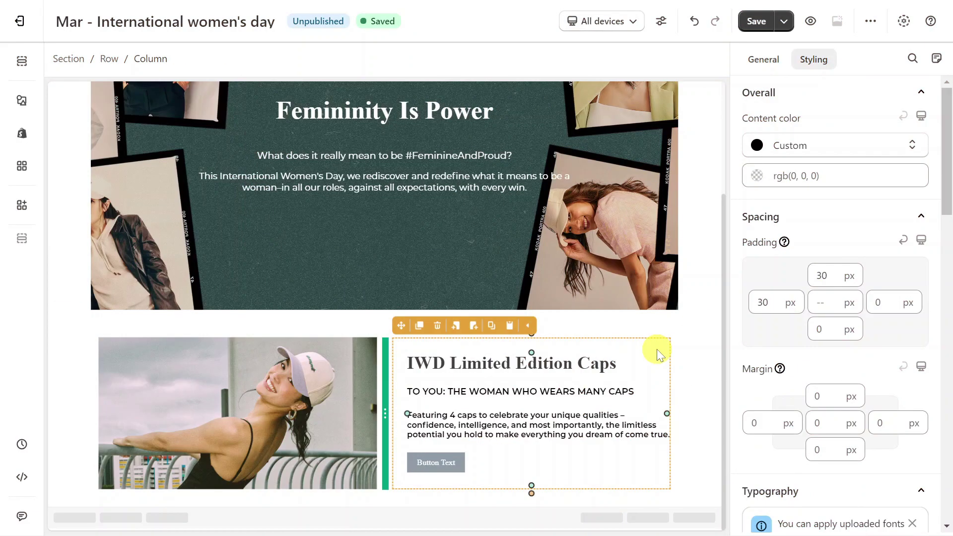
Change the button text to 'GET YOURS TODAY' and adjust its colour
{"action": "left_click", "coordinate": [457, 466]}
{"action": "left_click", "coordinate": [762, 60]}
{"action": "key", "text": "ctrl+a"}
{"action": "type", "text": "GET YOURS TODAY"}
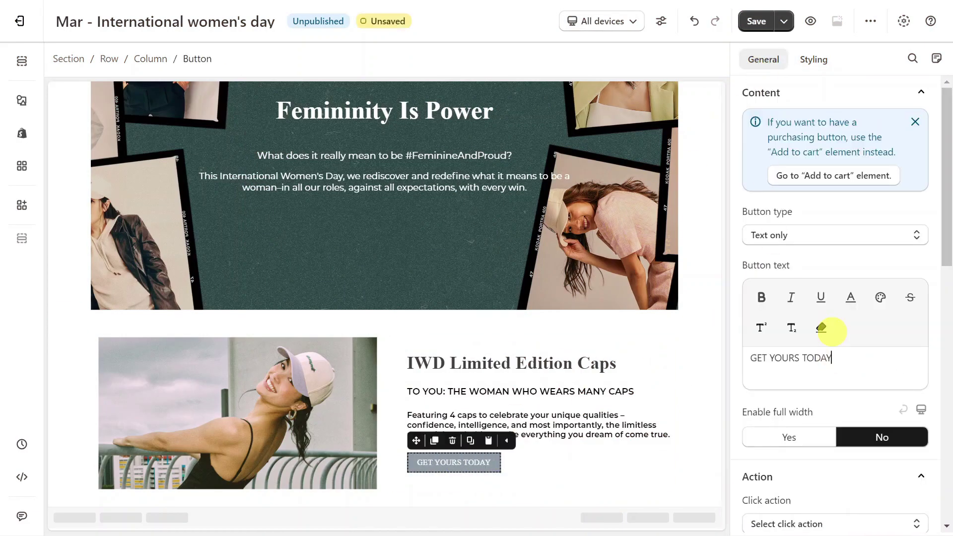
{"action": "left_click", "coordinate": [816, 60]}
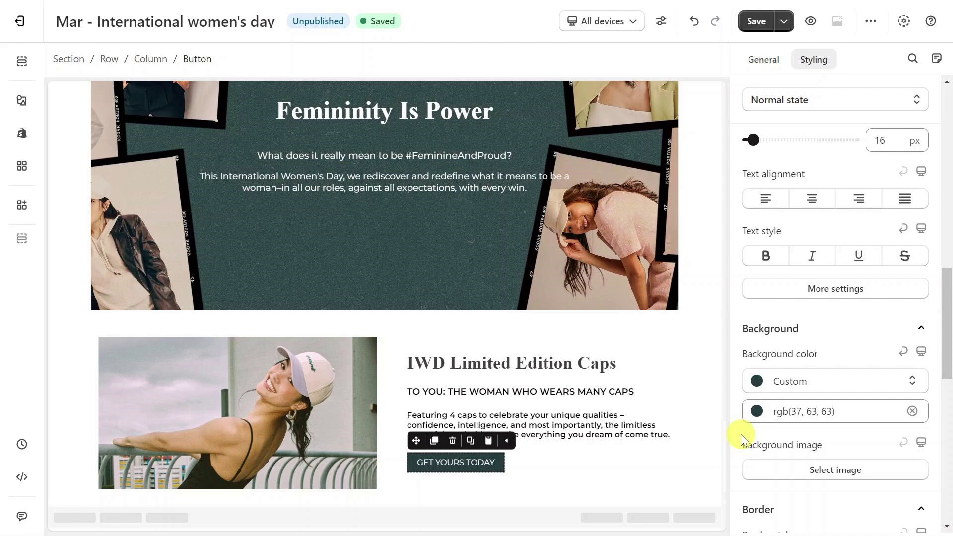
{"action": "left_click", "coordinate": [761, 61]}
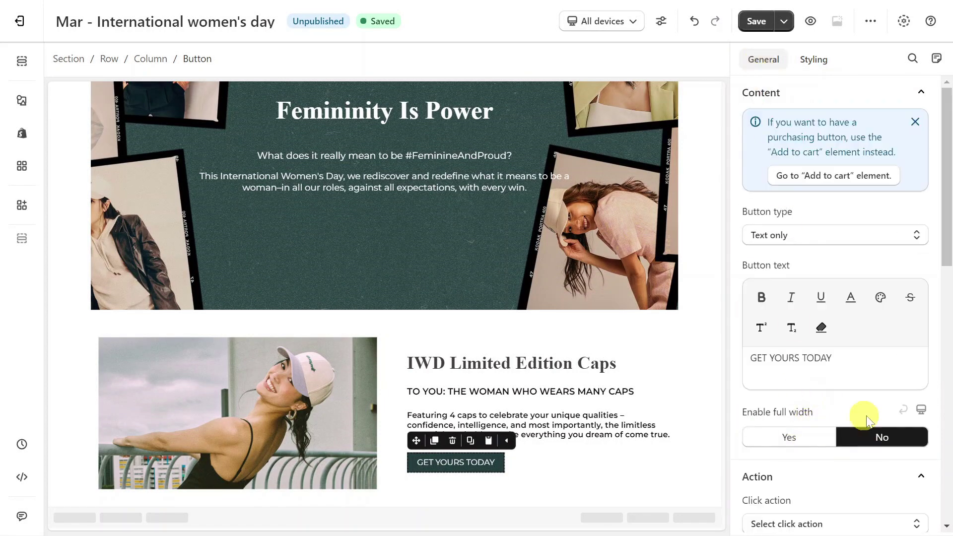
Make the button full width with its click action set to Go to URL
{"action": "left_click", "coordinate": [804, 439]}
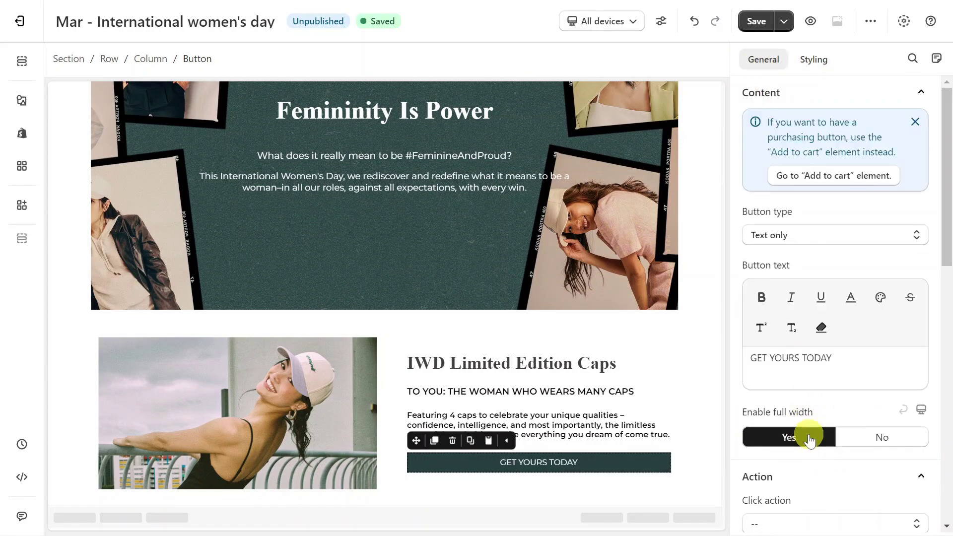
{"action": "left_click", "coordinate": [823, 69]}
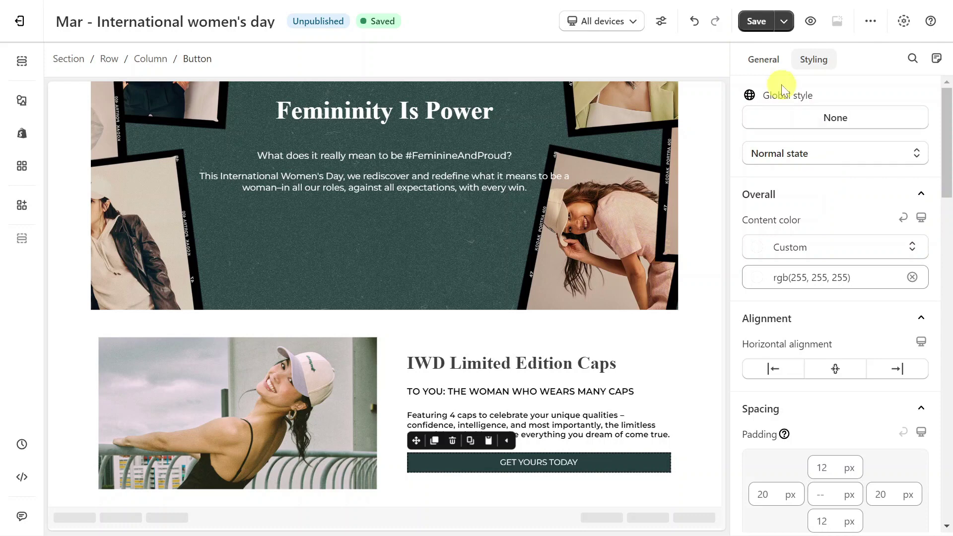
{"action": "left_click", "coordinate": [767, 60]}
{"action": "scroll", "coordinate": [824, 372], "scroll_direction": "down", "scroll_amount": 3}
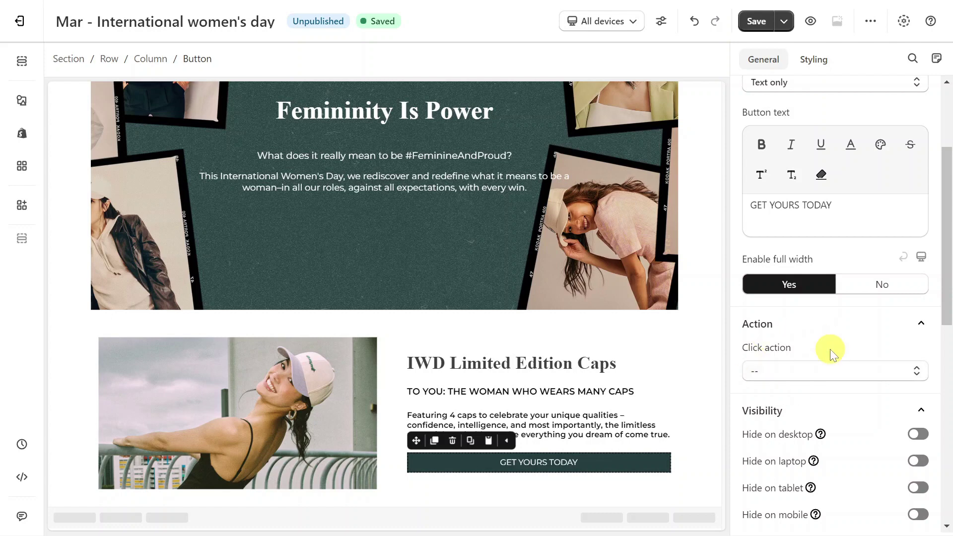
{"action": "left_click", "coordinate": [833, 377]}
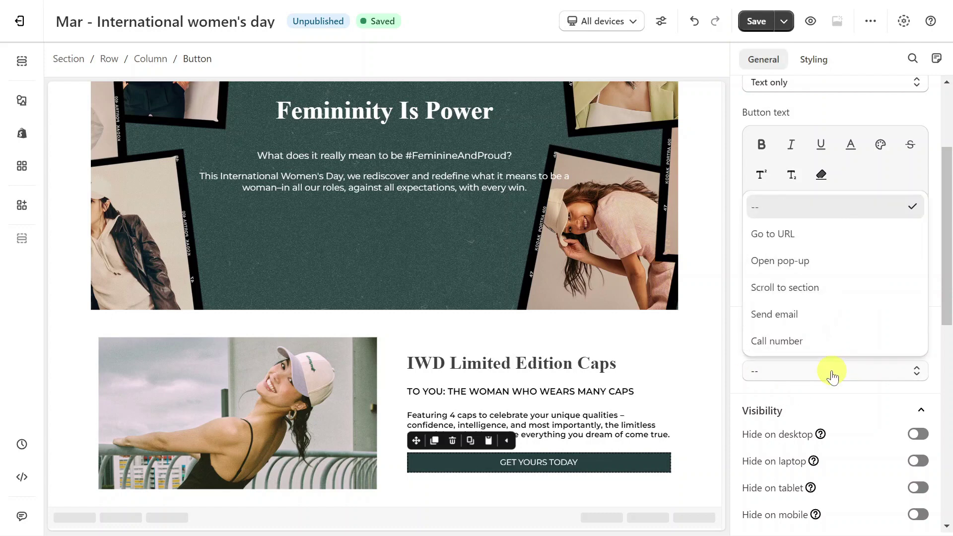
{"action": "left_click", "coordinate": [812, 234]}
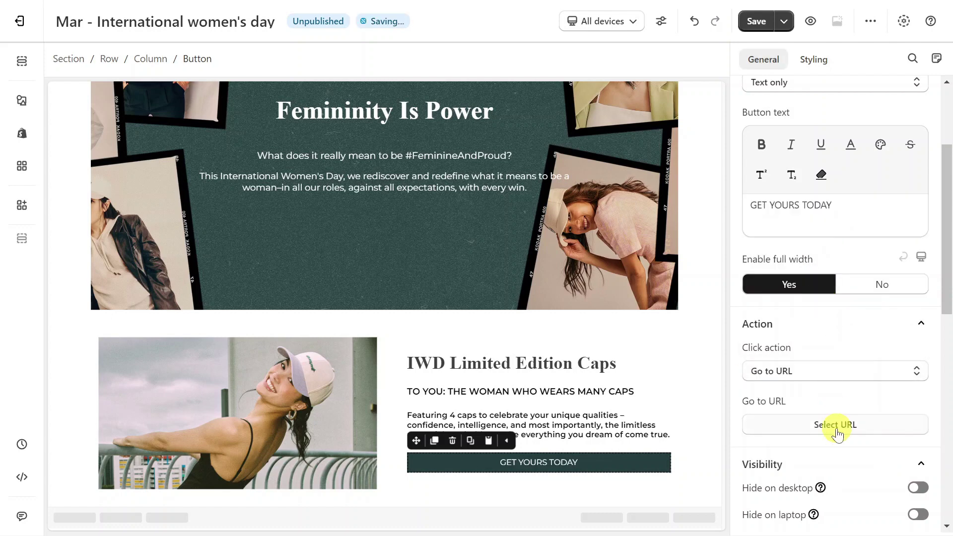
Dismiss the button's URL picker without choosing a link
{"action": "left_click", "coordinate": [838, 425]}
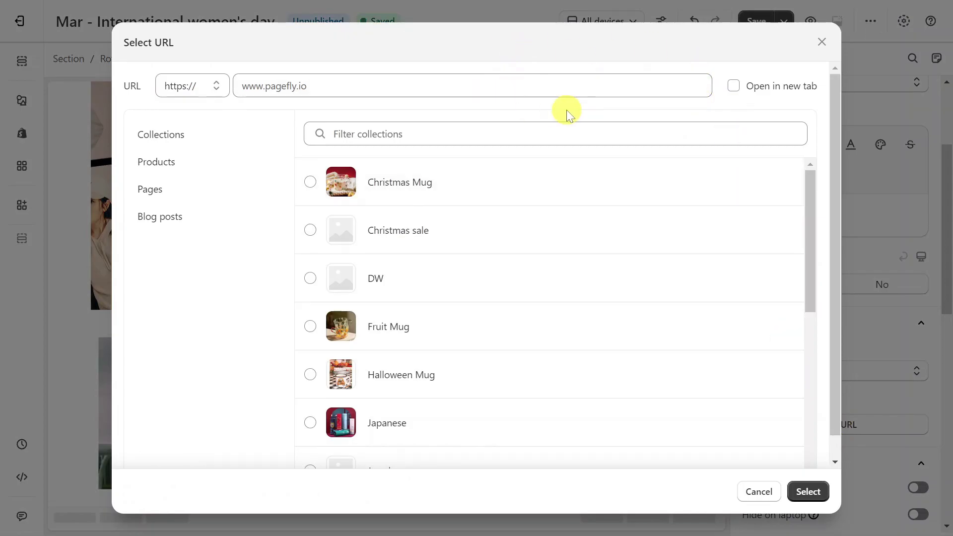
{"action": "left_click", "coordinate": [755, 491]}
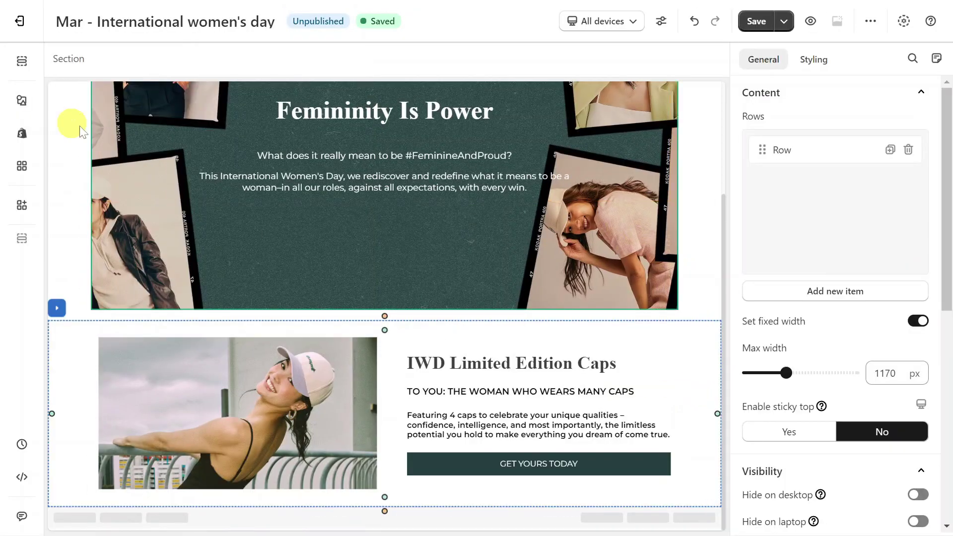
Insert a three-slide slideshow below the caps section and add a heading to slide one
{"action": "left_click", "coordinate": [22, 100]}
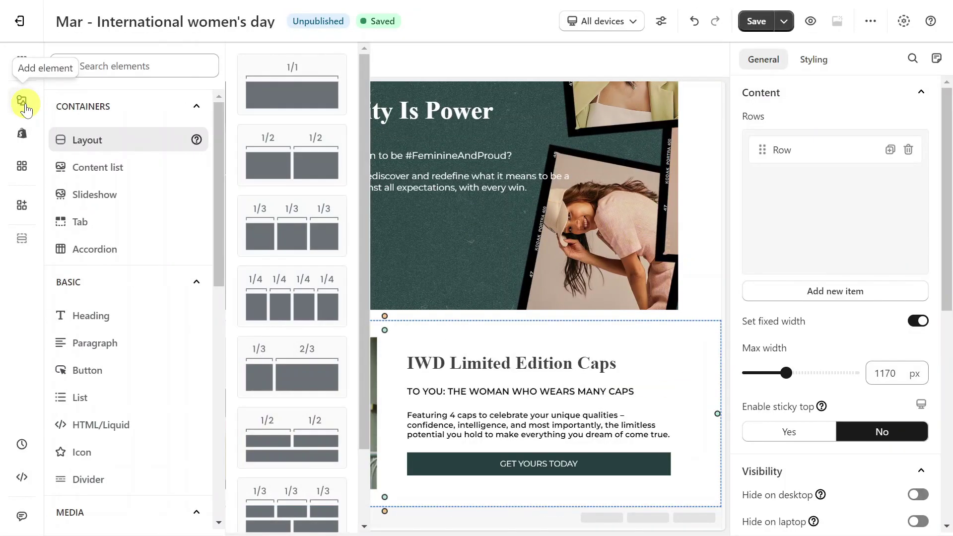
{"action": "left_click_drag", "start_coordinate": [268, 240], "coordinate": [287, 503]}
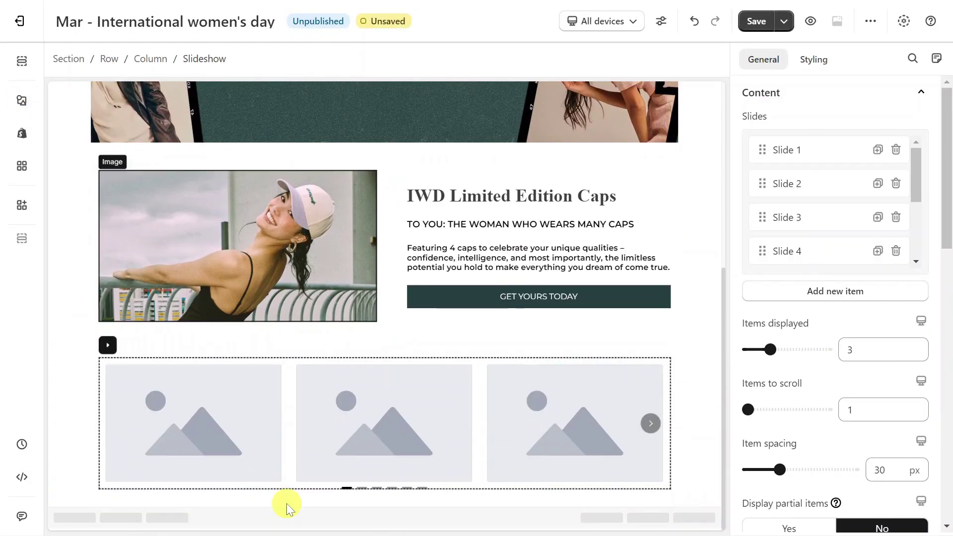
{"action": "left_click", "coordinate": [22, 100]}
{"action": "mouse_move", "coordinate": [128, 326]}
{"action": "left_click_drag", "start_coordinate": [293, 81], "coordinate": [171, 476]}
Add two paragraphs and a button to the first slide
{"action": "left_click", "coordinate": [22, 100]}
{"action": "mouse_move", "coordinate": [95, 342]}
{"action": "left_click_drag", "start_coordinate": [272, 87], "coordinate": [170, 472]}
{"action": "left_click", "coordinate": [134, 403]}
{"action": "left_click", "coordinate": [22, 100]}
{"action": "mouse_move", "coordinate": [57, 367]}
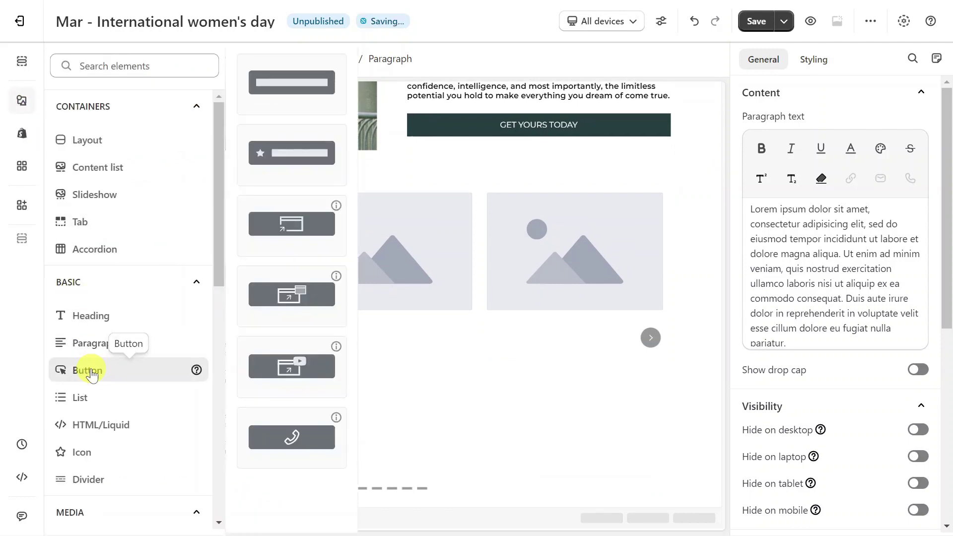
{"action": "left_click_drag", "start_coordinate": [281, 76], "coordinate": [178, 483]}
Set the first slide's image to the profile photo and clear the heading placeholder
{"action": "left_click", "coordinate": [188, 297]}
{"action": "scroll", "coordinate": [820, 207], "scroll_direction": "up", "scroll_amount": 2}
{"action": "left_click", "coordinate": [823, 141]}
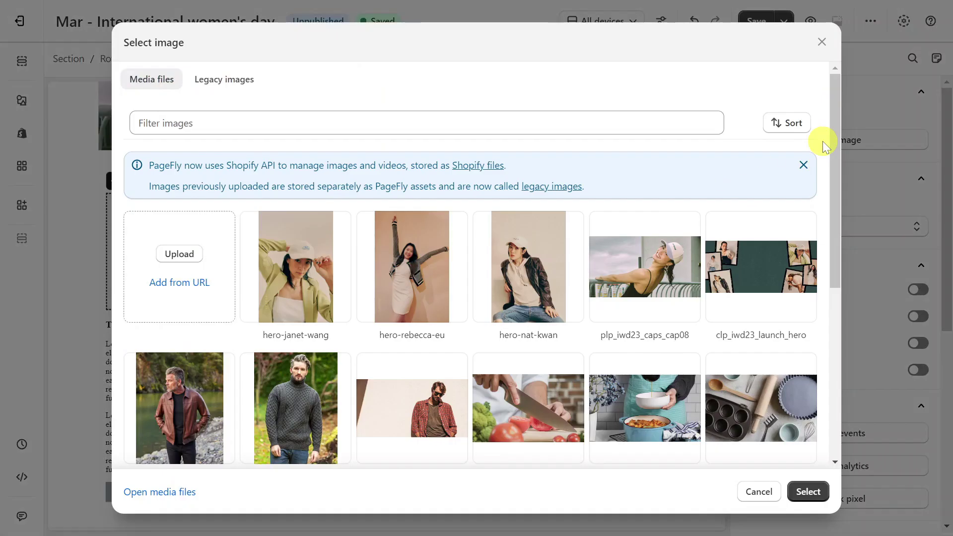
{"action": "left_click", "coordinate": [808, 491]}
{"action": "left_click", "coordinate": [187, 470]}
{"action": "left_click", "coordinate": [837, 237]}
{"action": "key", "text": "ctrl+a"}
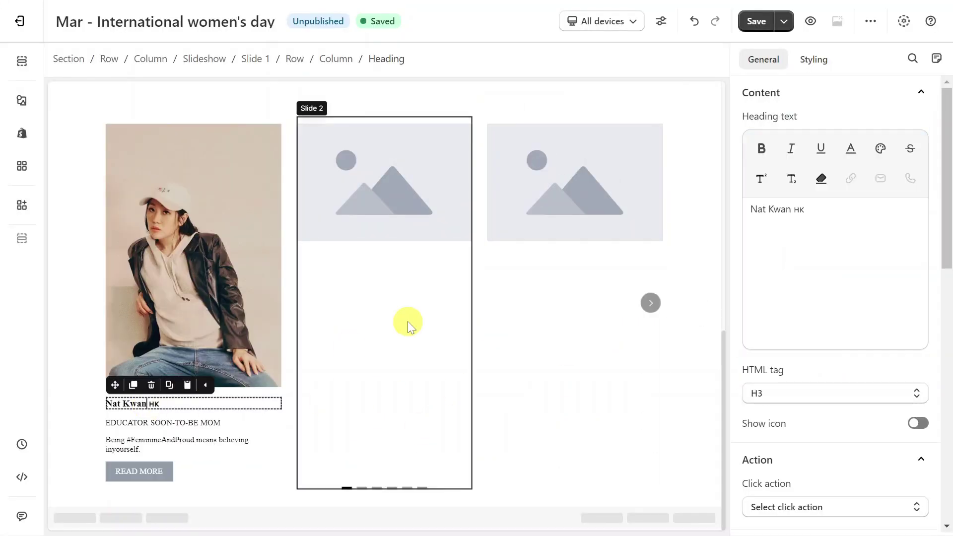
Enter the profile's name in the slide heading and apply the caps heading's styling
{"action": "scroll", "coordinate": [445, 185], "scroll_direction": "up", "scroll_amount": 3}
{"action": "left_click", "coordinate": [466, 103]}
{"action": "left_click", "coordinate": [470, 89]}
{"action": "scroll", "coordinate": [262, 308], "scroll_direction": "down", "scroll_amount": 2}
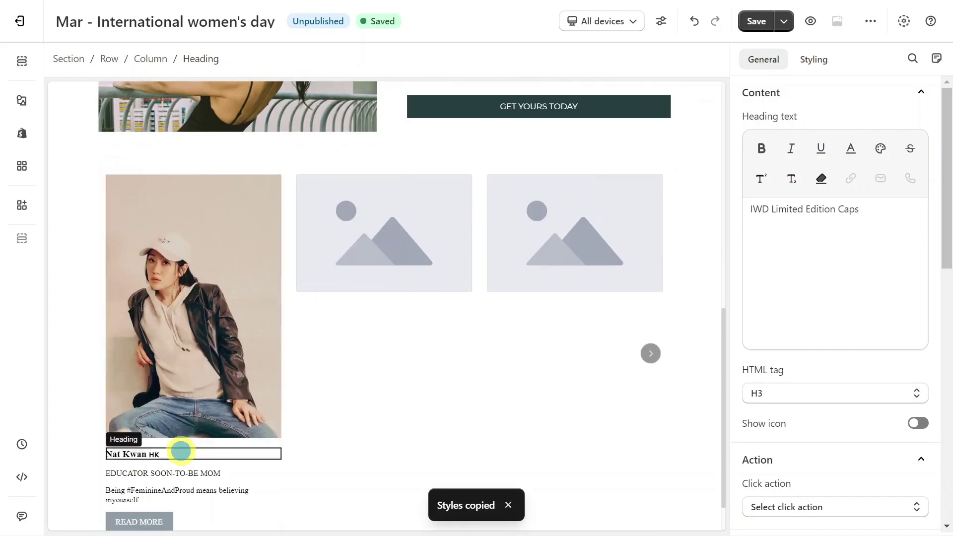
{"action": "left_click", "coordinate": [183, 450]}
{"action": "left_click", "coordinate": [187, 425]}
Copy the TO YOU subheading's styling onto the role line and READ MORE button
{"action": "scroll", "coordinate": [517, 308], "scroll_direction": "up", "scroll_amount": 2}
{"action": "left_click", "coordinate": [517, 132]}
{"action": "left_click", "coordinate": [476, 116]}
{"action": "scroll", "coordinate": [193, 430], "scroll_direction": "down", "scroll_amount": 3}
{"action": "left_click", "coordinate": [193, 430]}
{"action": "left_click", "coordinate": [187, 411]}
{"action": "left_click", "coordinate": [193, 472]}
{"action": "left_click", "coordinate": [187, 449]}
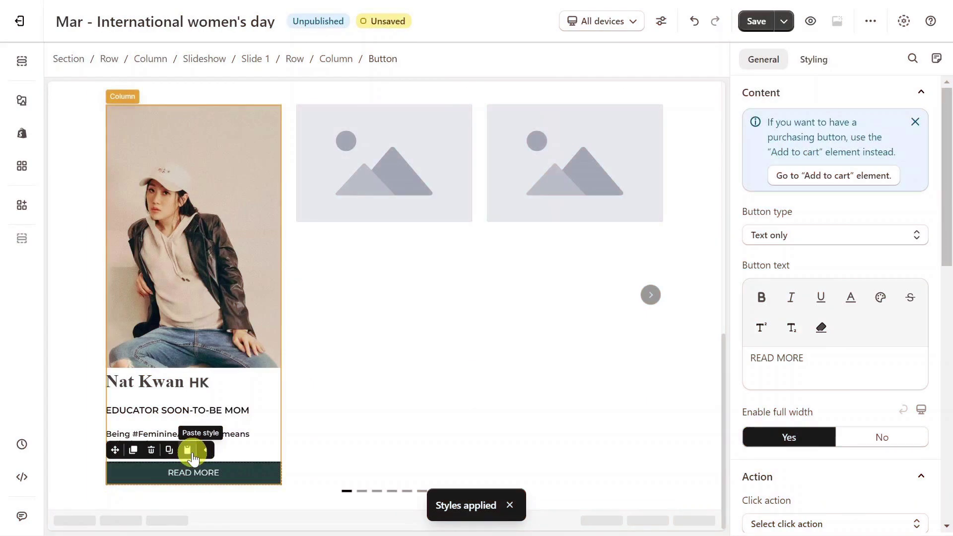
Set the slide image's styling value to 16, give the role line 25 px bottom margin, centre the column text
{"action": "left_click", "coordinate": [206, 300]}
{"action": "left_click", "coordinate": [804, 69]}
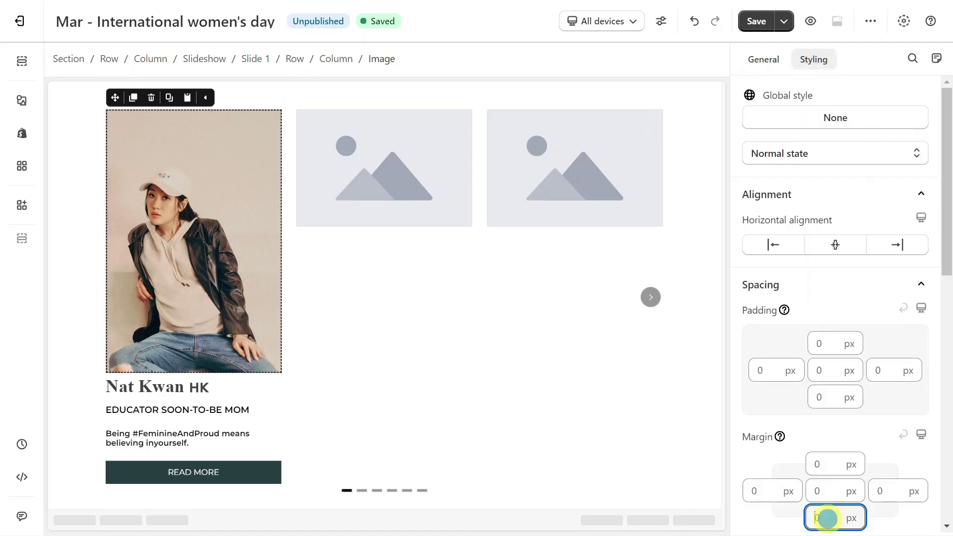
{"action": "type", "text": "16"}
{"action": "left_click", "coordinate": [240, 415]}
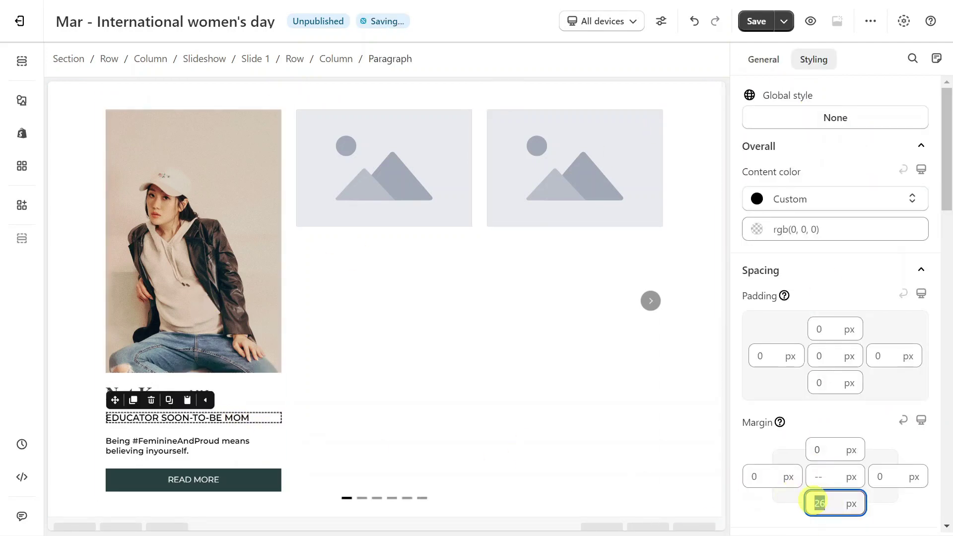
{"action": "left_click", "coordinate": [819, 502]}
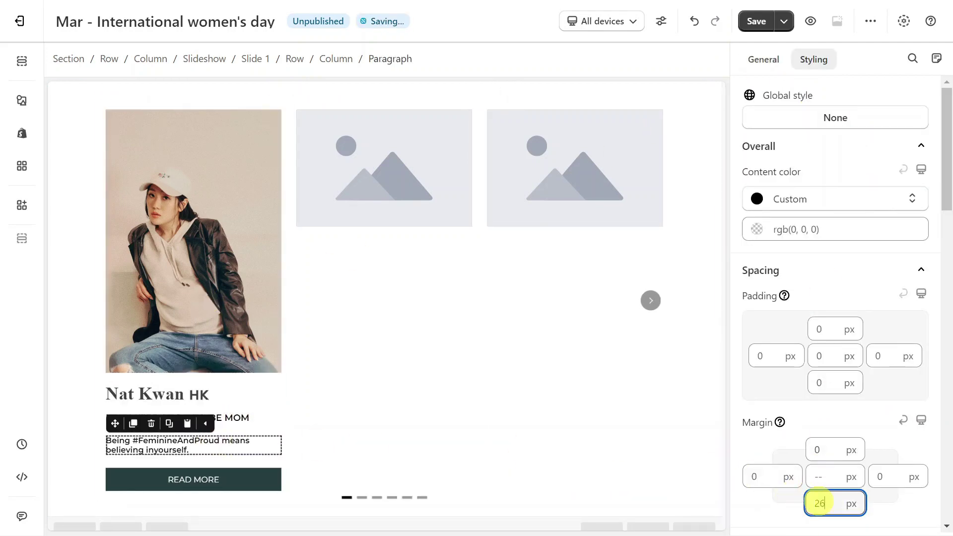
{"action": "left_click", "coordinate": [336, 59]}
{"action": "scroll", "coordinate": [829, 238], "scroll_direction": "down", "scroll_amount": 8}
{"action": "left_click", "coordinate": [812, 304]}
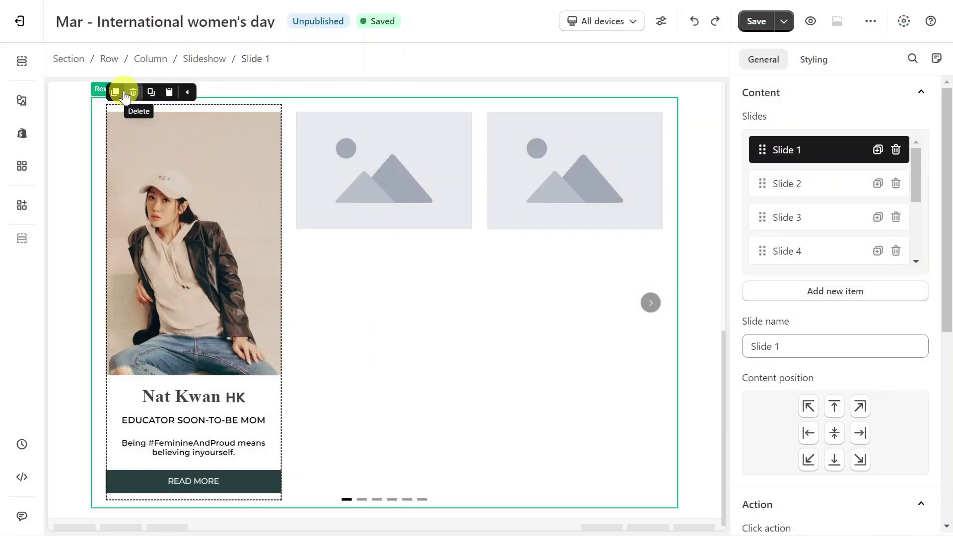
{"action": "left_click", "coordinate": [117, 92]}
{"action": "left_click", "coordinate": [117, 92]}
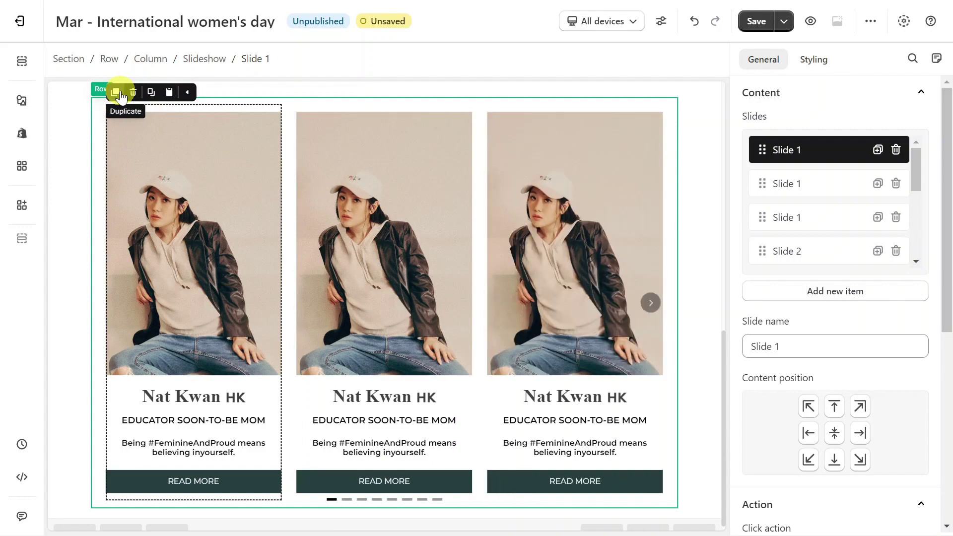
{"action": "left_click", "coordinate": [650, 302]}
{"action": "left_click", "coordinate": [522, 106]}
{"action": "left_click", "coordinate": [522, 270]}
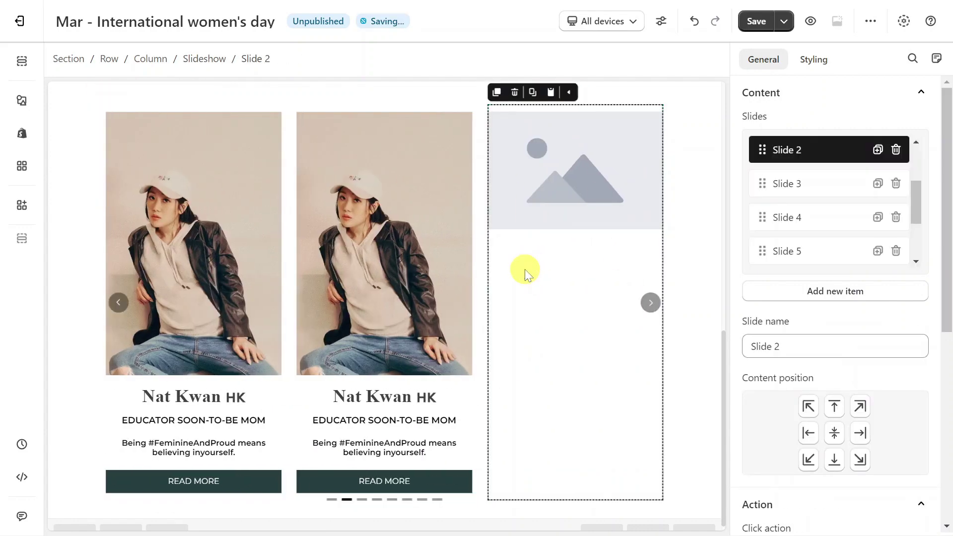
{"action": "left_click", "coordinate": [515, 92]}
{"action": "left_click", "coordinate": [650, 303]}
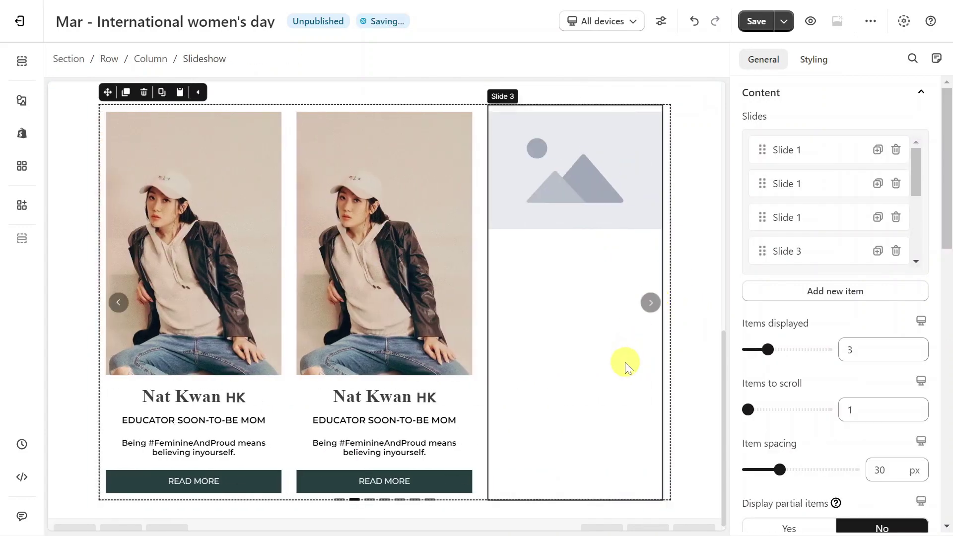
{"action": "left_click", "coordinate": [623, 363]}
{"action": "left_click", "coordinate": [514, 92]}
{"action": "left_click", "coordinate": [677, 309]}
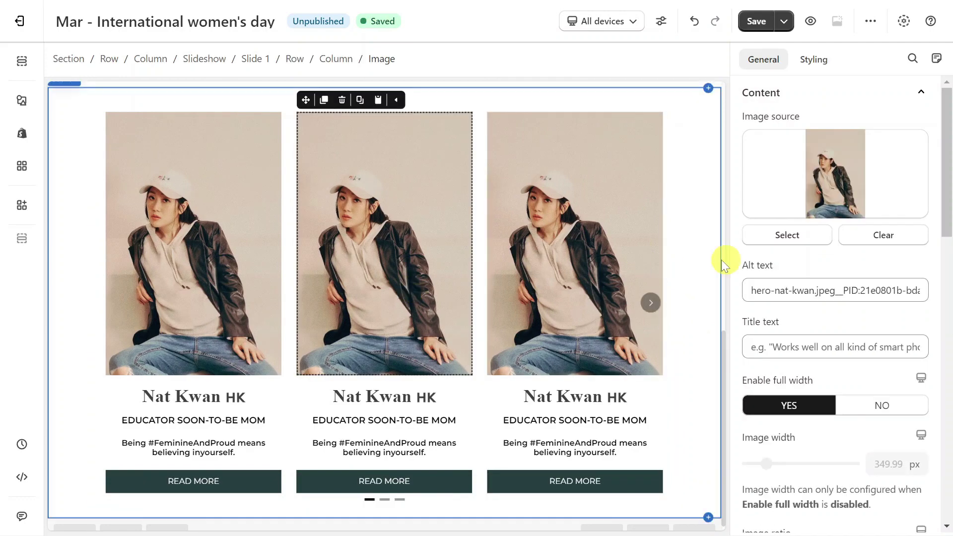
{"action": "left_click", "coordinate": [761, 244]}
{"action": "left_click", "coordinate": [330, 285]}
{"action": "left_click", "coordinate": [807, 493]}
{"action": "left_click", "coordinate": [423, 412]}
{"action": "triple_click", "coordinate": [880, 259]}
{"action": "key", "text": "ctrl+v"}
{"action": "left_click", "coordinate": [439, 419]}
Set the slideshow's pagination type to None
{"action": "left_click", "coordinate": [696, 248]}
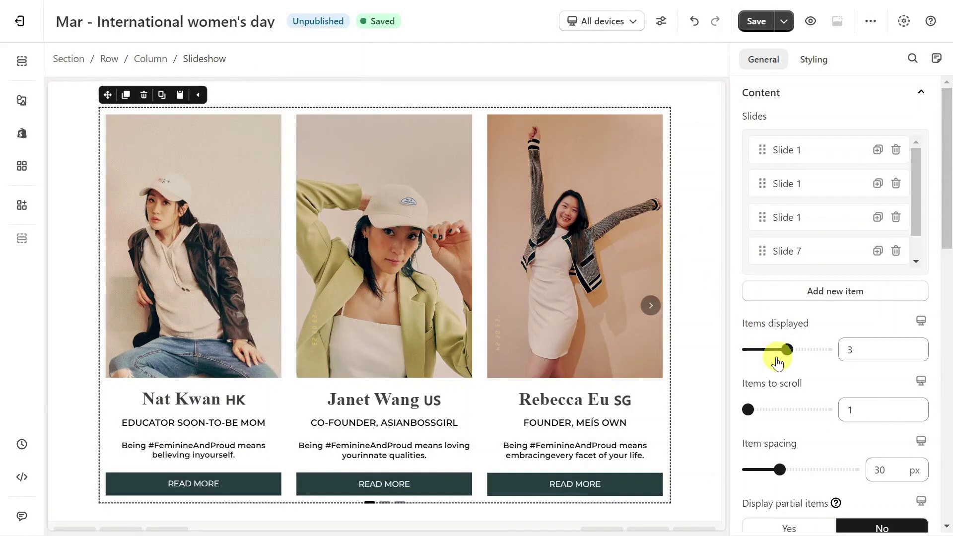
{"action": "scroll", "coordinate": [783, 366], "scroll_direction": "down", "scroll_amount": 5}
{"action": "left_click", "coordinate": [759, 407]}
{"action": "left_click", "coordinate": [772, 429]}
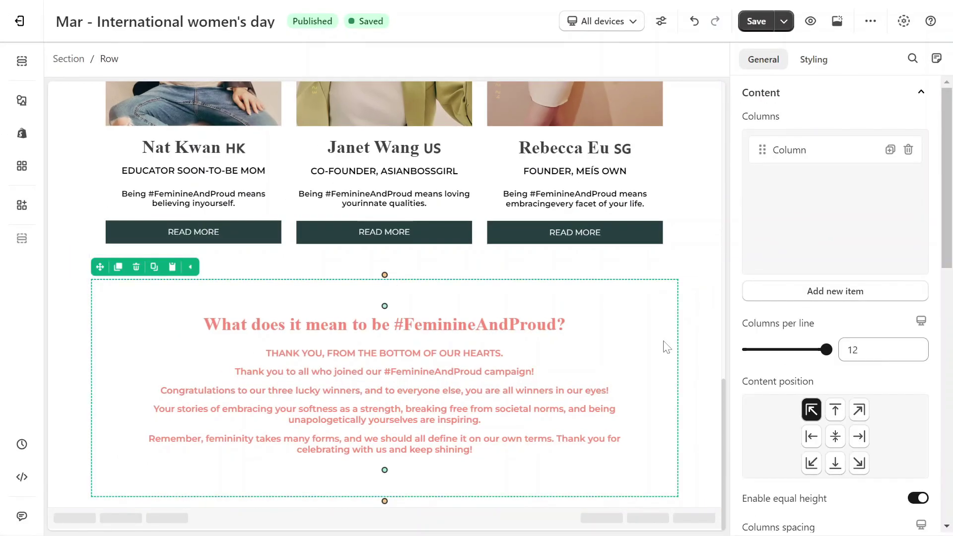
Set the text row's Styling background colour to hex #f6e9e3ff
{"action": "left_click", "coordinate": [814, 66]}
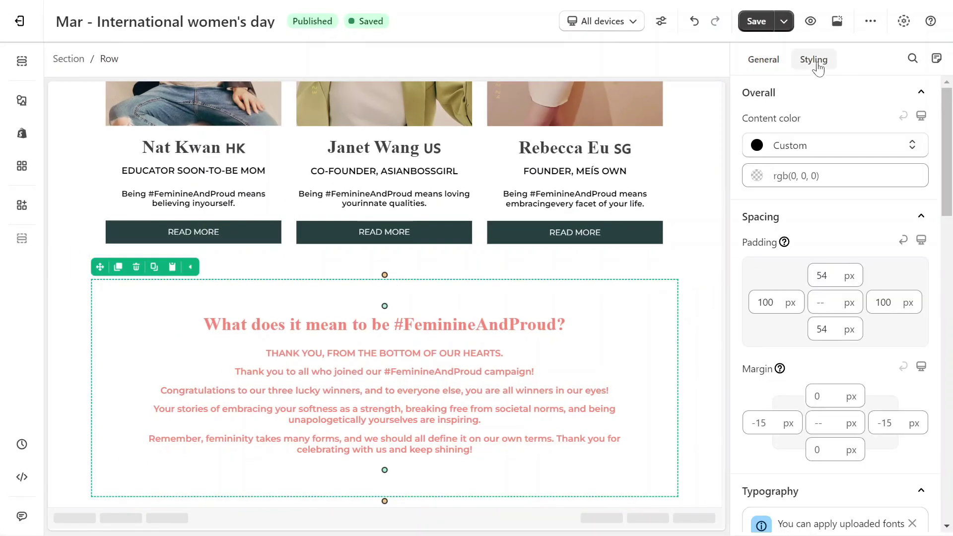
{"action": "scroll", "coordinate": [833, 198], "scroll_direction": "down", "scroll_amount": 4}
{"action": "scroll", "coordinate": [834, 297], "scroll_direction": "down", "scroll_amount": 5}
{"action": "left_click", "coordinate": [757, 290]}
{"action": "left_click", "coordinate": [747, 201]}
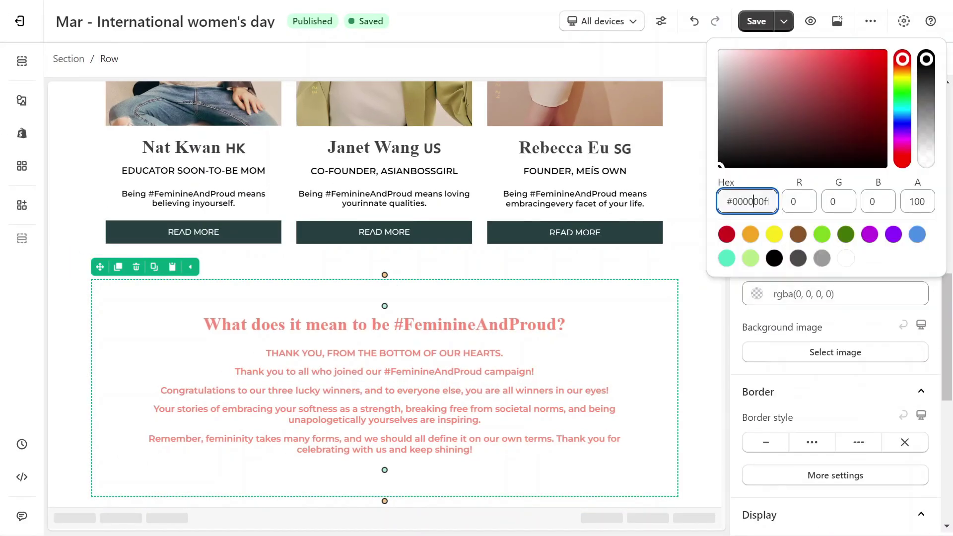
{"action": "key", "text": "ctrl+v"}
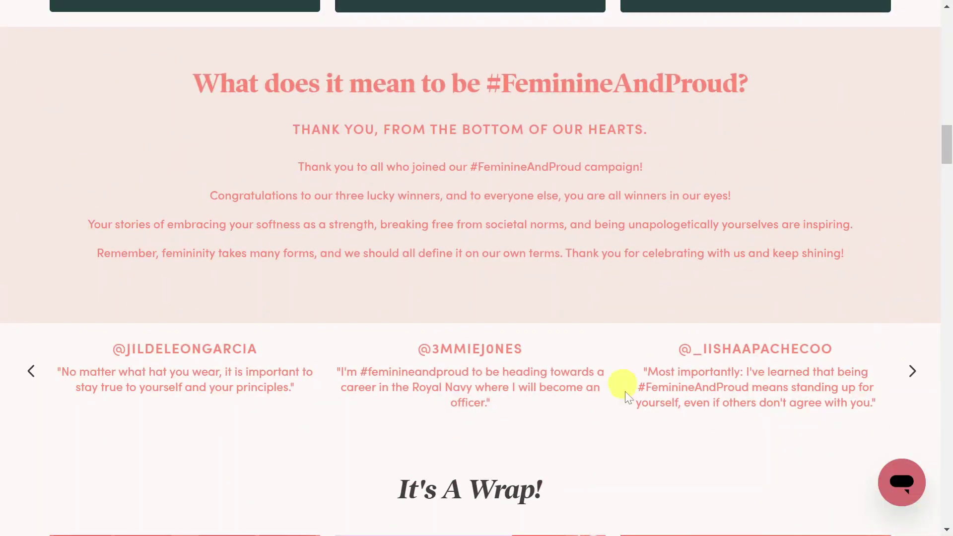
{"action": "scroll", "coordinate": [660, 409], "scroll_direction": "down", "scroll_amount": 9}
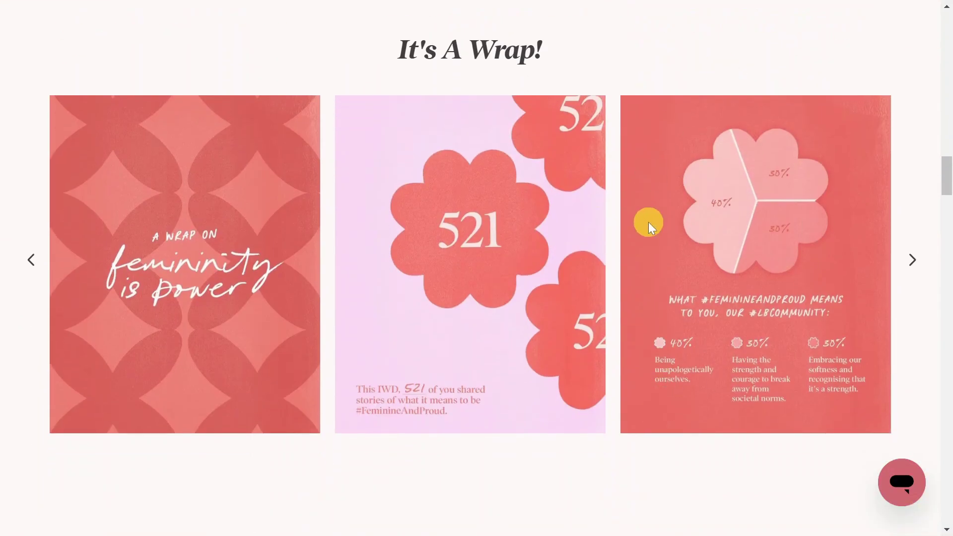
{"action": "scroll", "coordinate": [648, 222], "scroll_direction": "down", "scroll_amount": 15}
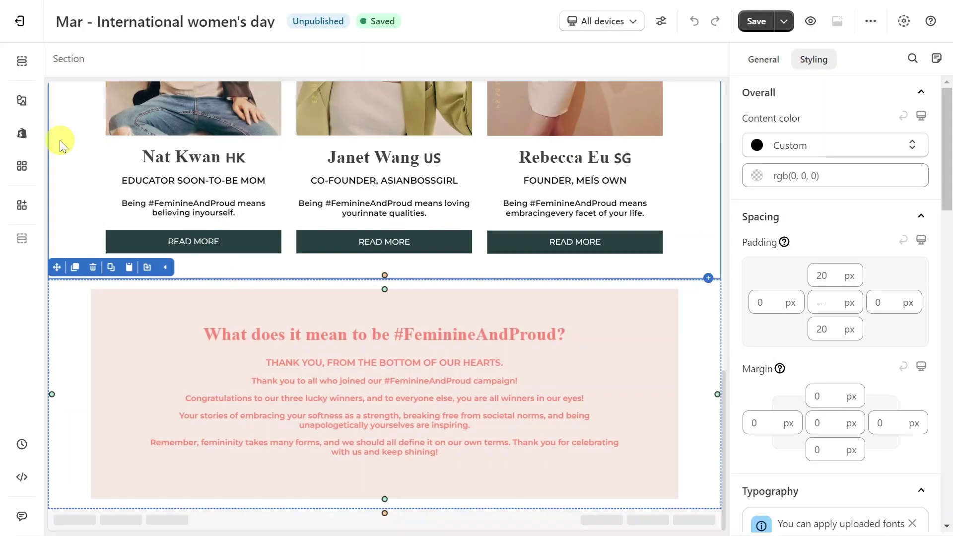
Add a section from Template, filtered to the Newsletter category, below the pink section
{"action": "left_click", "coordinate": [22, 133]}
{"action": "scroll", "coordinate": [123, 381], "scroll_direction": "down", "scroll_amount": 6}
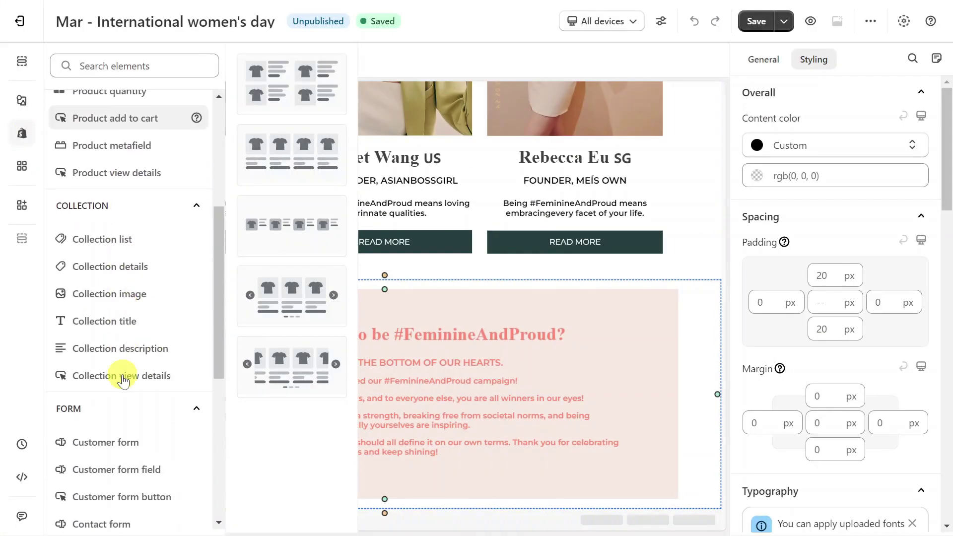
{"action": "left_click", "coordinate": [708, 508]}
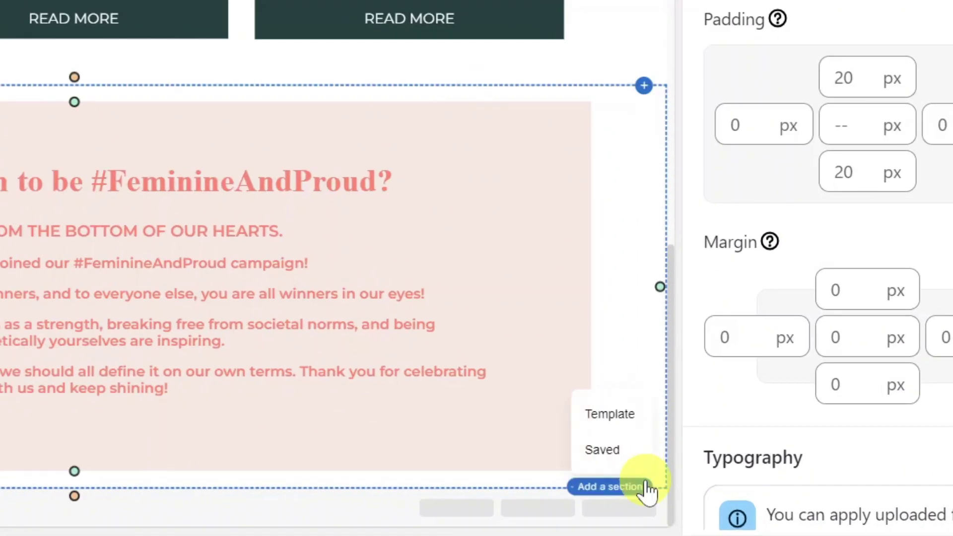
{"action": "left_click", "coordinate": [691, 466]}
{"action": "left_click", "coordinate": [796, 84]}
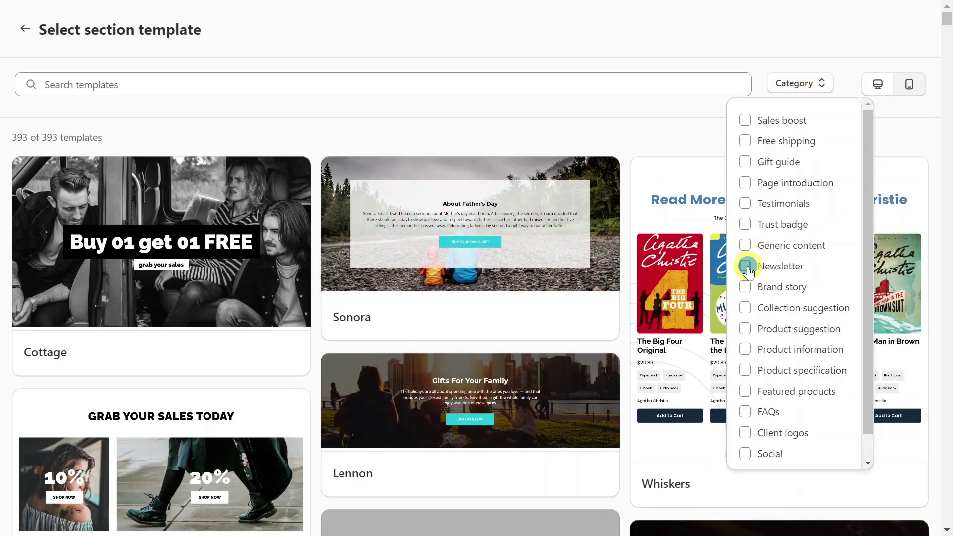
{"action": "left_click", "coordinate": [745, 266]}
{"action": "left_click", "coordinate": [800, 82]}
{"action": "scroll", "coordinate": [542, 234], "scroll_direction": "down", "scroll_amount": 8}
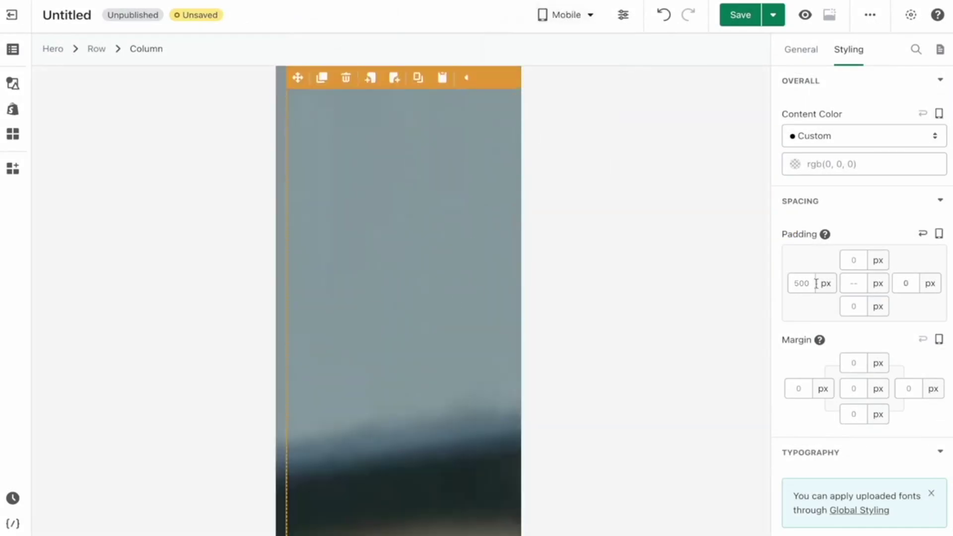
Give the hero image-and-text row a flex layout that stacks the text above the image
{"action": "left_click", "coordinate": [800, 282]}
{"action": "scroll", "coordinate": [398, 199], "scroll_direction": "up", "scroll_amount": 3}
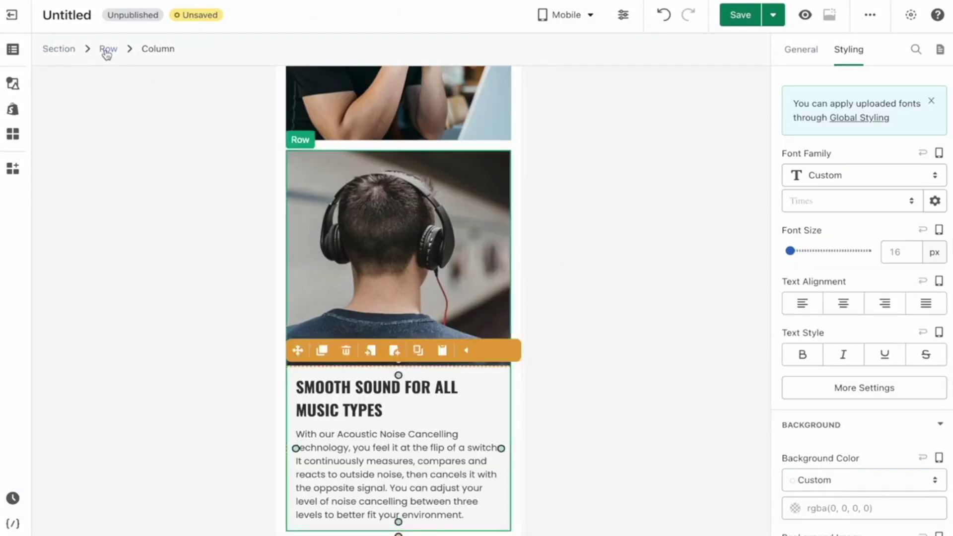
{"action": "left_click", "coordinate": [105, 48]}
{"action": "scroll", "coordinate": [844, 342], "scroll_direction": "down", "scroll_amount": 7}
{"action": "left_click", "coordinate": [918, 384]}
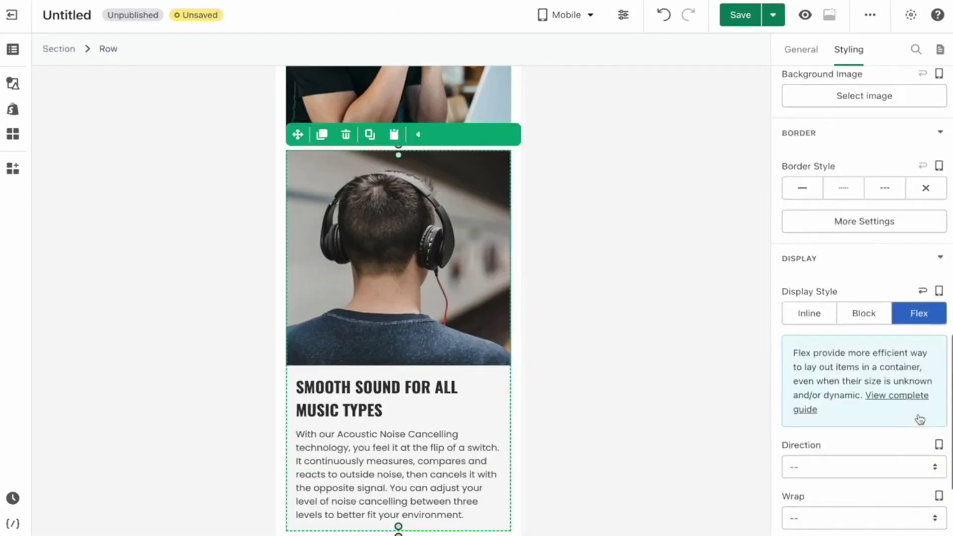
{"action": "scroll", "coordinate": [893, 348], "scroll_direction": "down", "scroll_amount": 5}
{"action": "left_click", "coordinate": [820, 277]}
{"action": "left_click", "coordinate": [829, 407]}
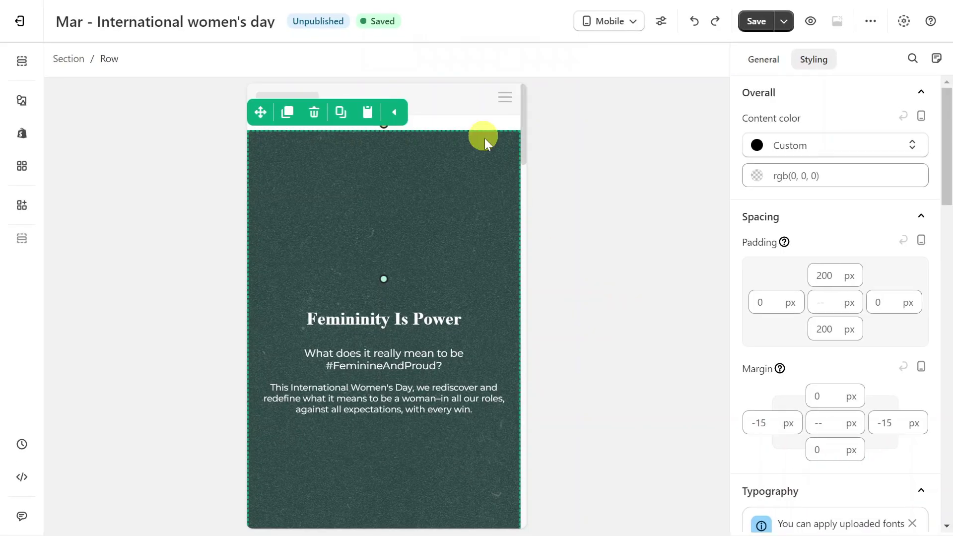
Set the hero row's top and bottom padding to 10 px
{"action": "type", "text": "0"}
{"action": "left_click", "coordinate": [834, 329]}
{"action": "type", "text": "0"}
{"action": "left_click", "coordinate": [489, 160]}
{"action": "left_click", "coordinate": [833, 276]}
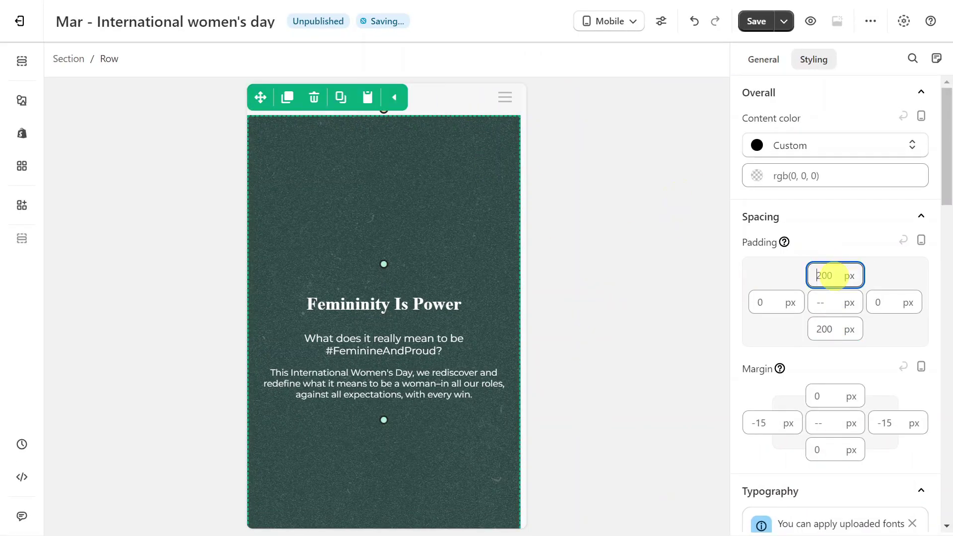
{"action": "type", "text": "10"}
{"action": "left_click", "coordinate": [833, 329]}
{"action": "type", "text": "10"}
Make the heading 20 px, the paragraph 13 px with a 10 px left margin
{"action": "left_click", "coordinate": [383, 162]}
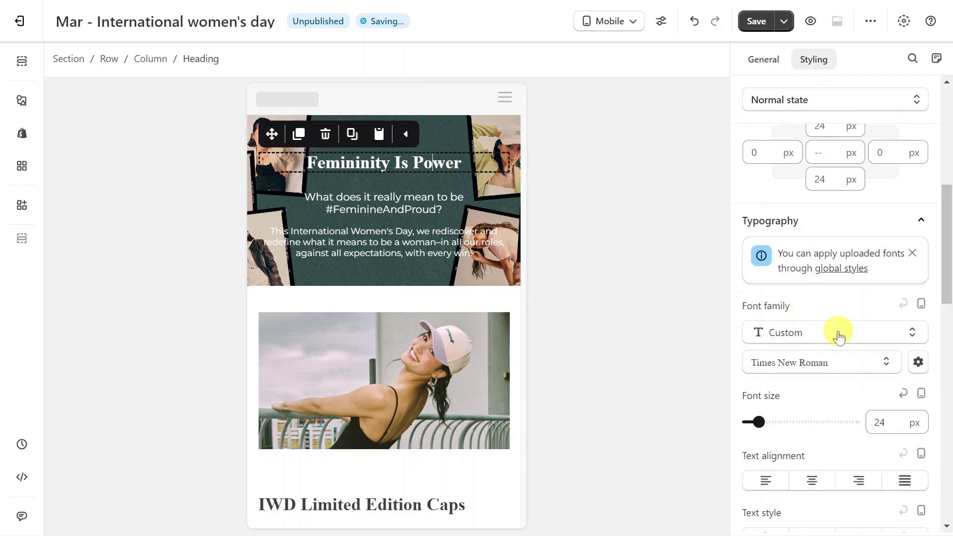
{"action": "double_click", "coordinate": [881, 383]}
{"action": "type", "text": "20"}
{"action": "left_click", "coordinate": [463, 193]}
{"action": "scroll", "coordinate": [818, 355], "scroll_direction": "down", "scroll_amount": 5}
{"action": "double_click", "coordinate": [878, 358]}
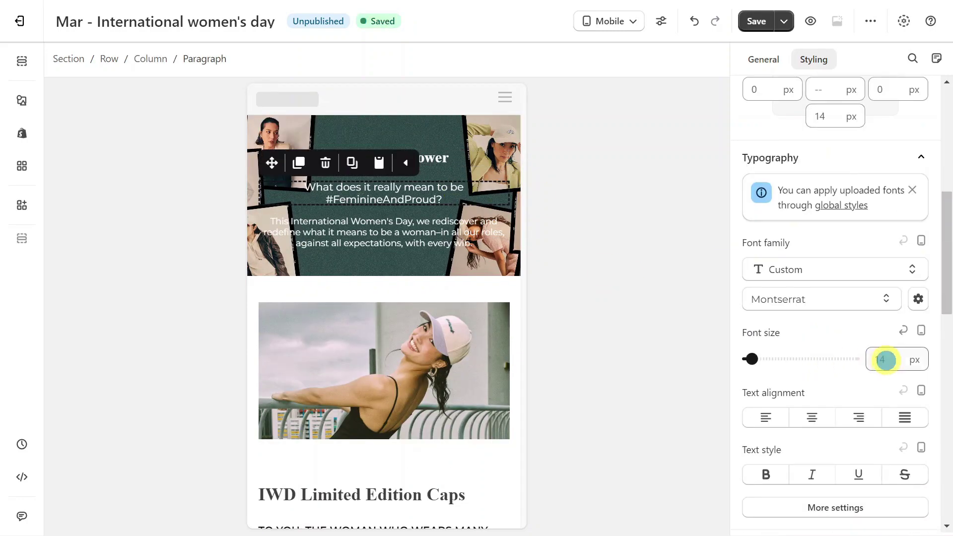
{"action": "type", "text": "13"}
{"action": "scroll", "coordinate": [806, 199], "scroll_direction": "up", "scroll_amount": 4}
{"action": "left_click", "coordinate": [766, 313]}
{"action": "type", "text": "10"}
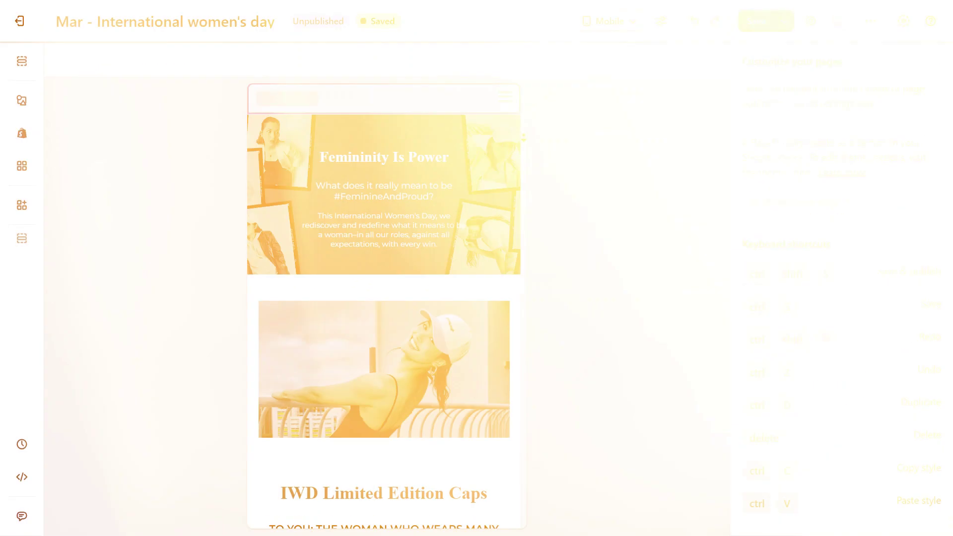
{"action": "scroll", "coordinate": [523, 154], "scroll_direction": "down", "scroll_amount": 12}
{"action": "scroll", "coordinate": [524, 154], "scroll_direction": "down", "scroll_amount": 15}
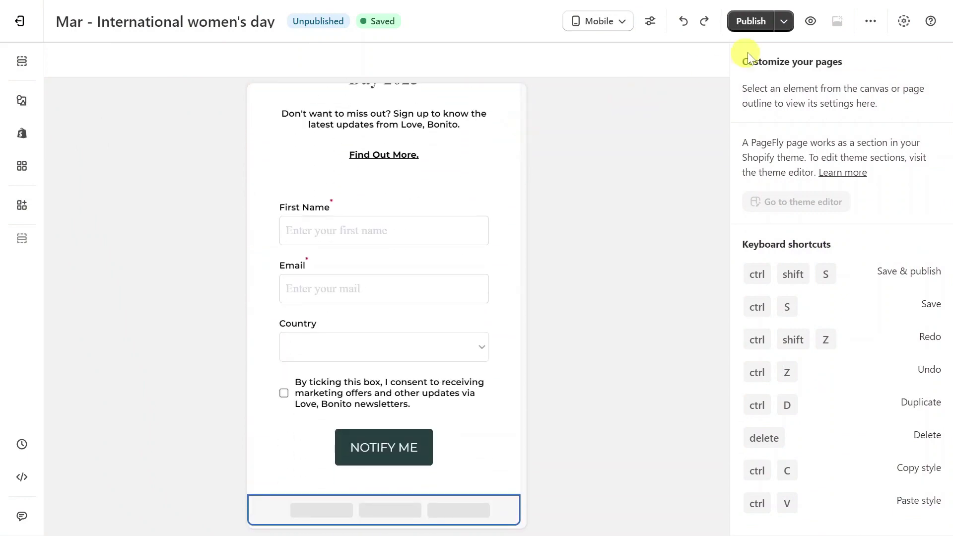